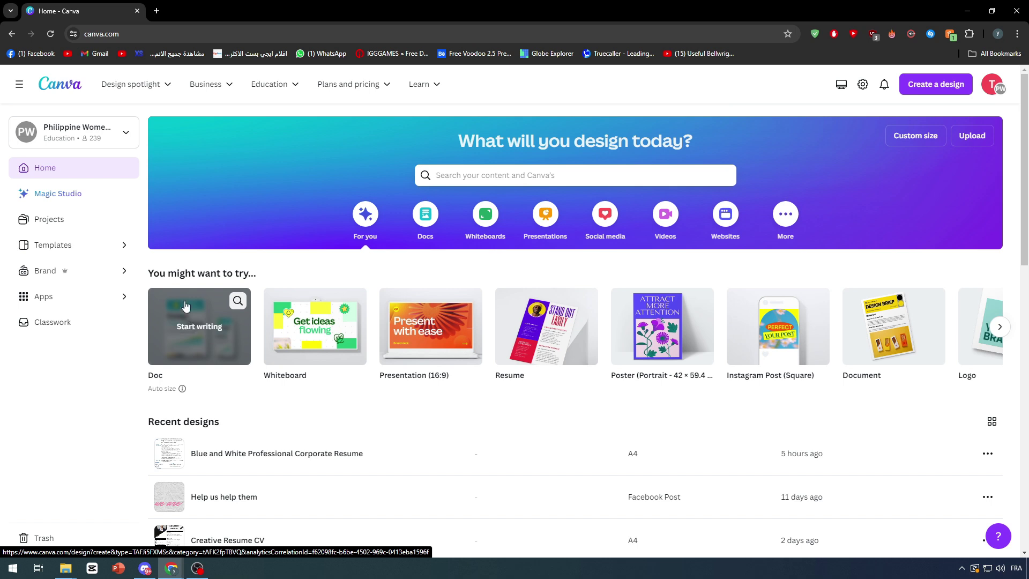
Open a new blank Doc from the home page and close it again
click(204, 316)
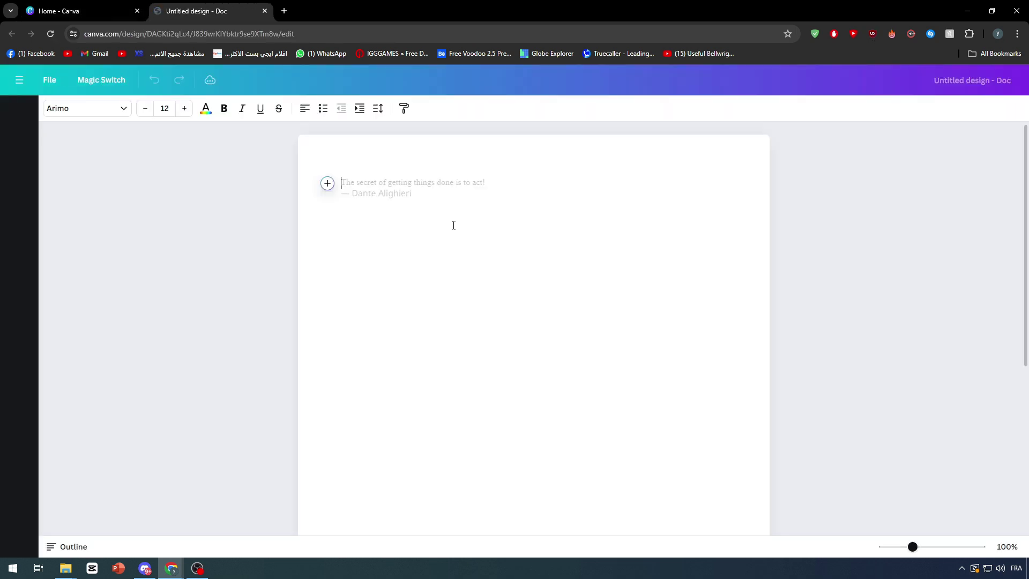
click(264, 11)
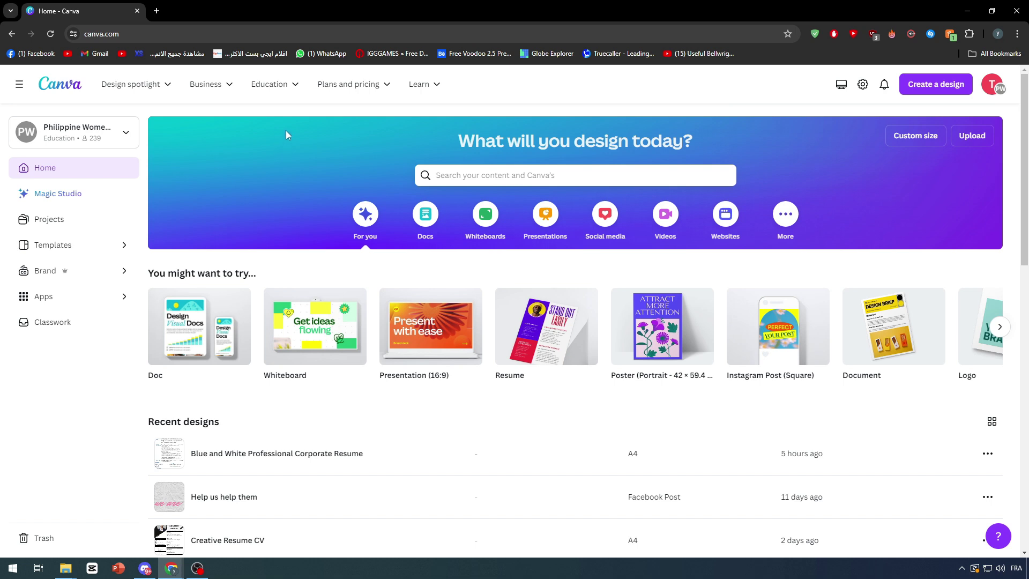
scroll(285, 130, down, 1)
scroll(203, 120, up, 1)
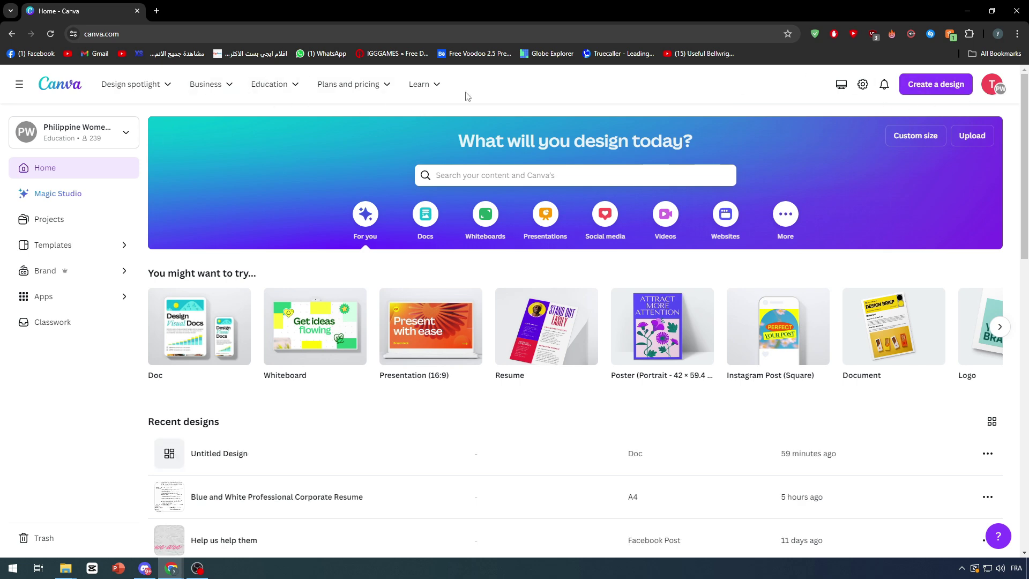
click(351, 87)
click(351, 88)
click(990, 83)
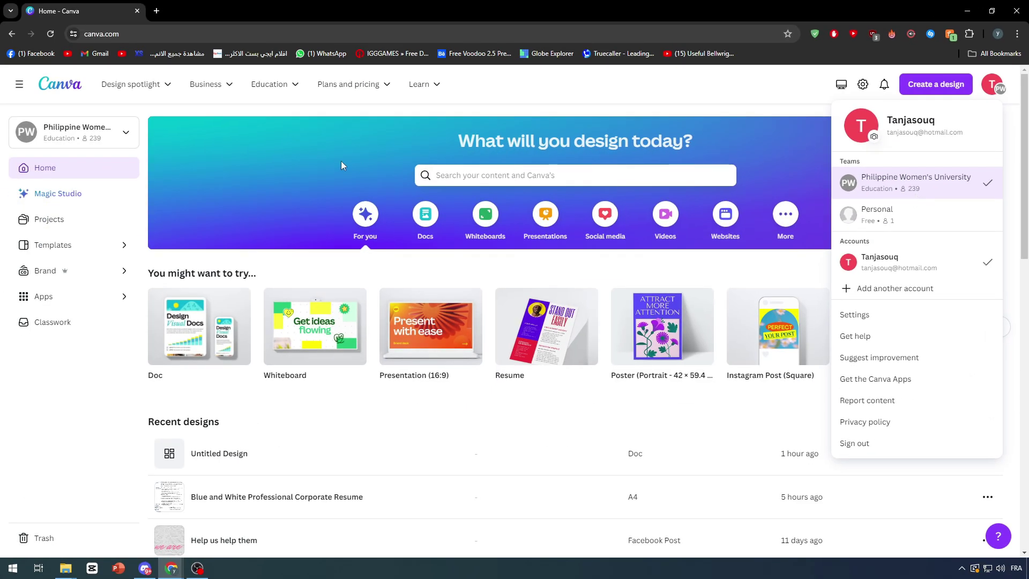
click(57, 220)
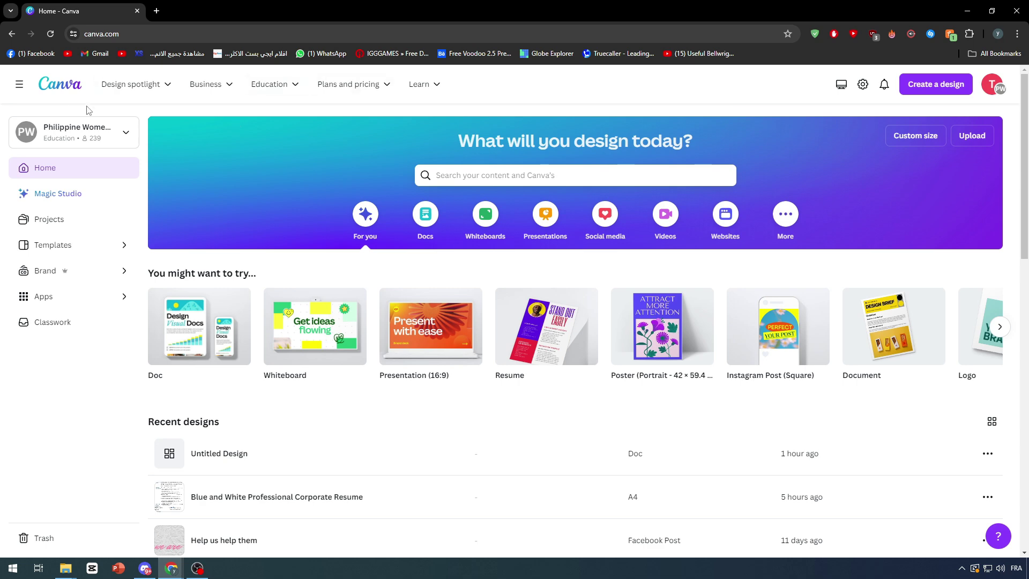
scroll(326, 155, down, 5)
scroll(250, 148, up, 3)
scroll(249, 147, up, 2)
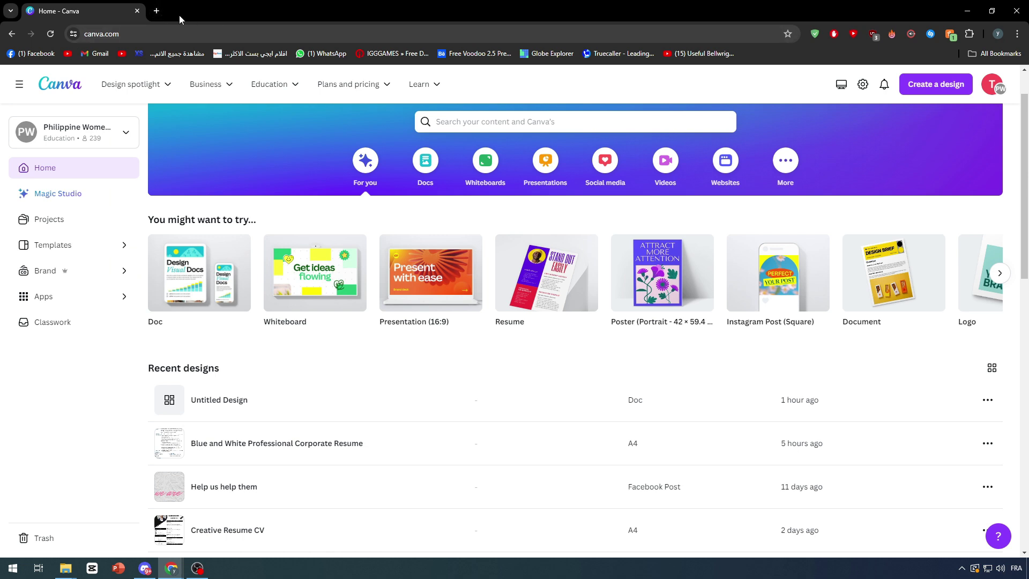
Search the web in a new browser tab for Canva's rules on selling designs
click(161, 10)
text(canva sel)
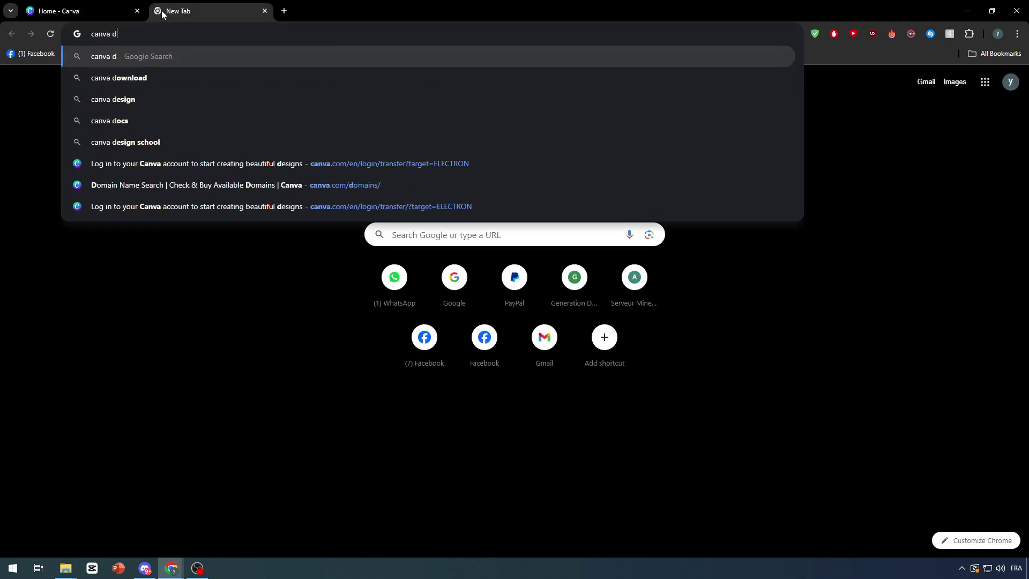
text(ling ddesi)
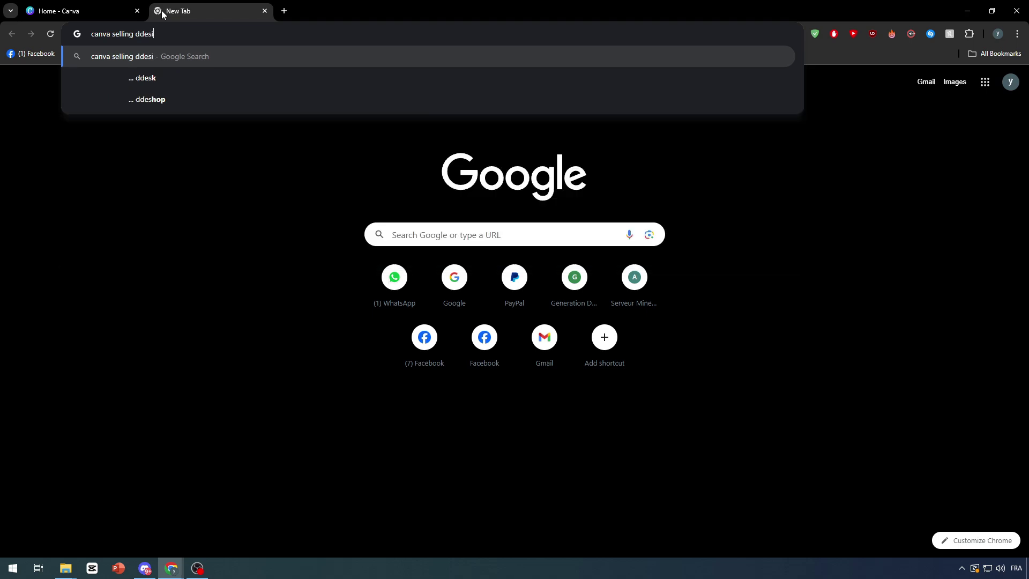
text(gns rules)
key(Return)
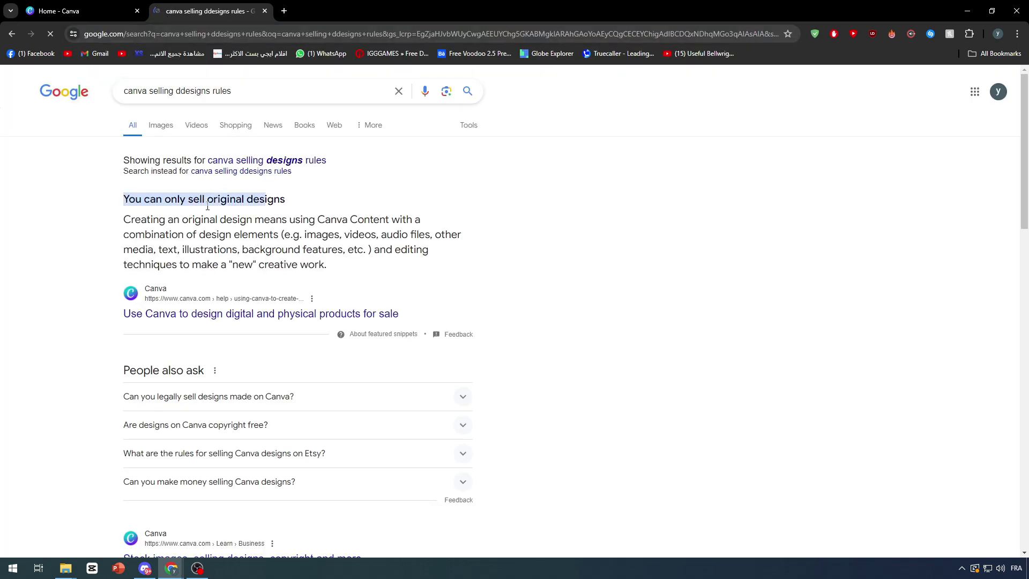
Open Canva's help article on designing digital and physical products for sale and read the section about selling original designs
click(191, 315)
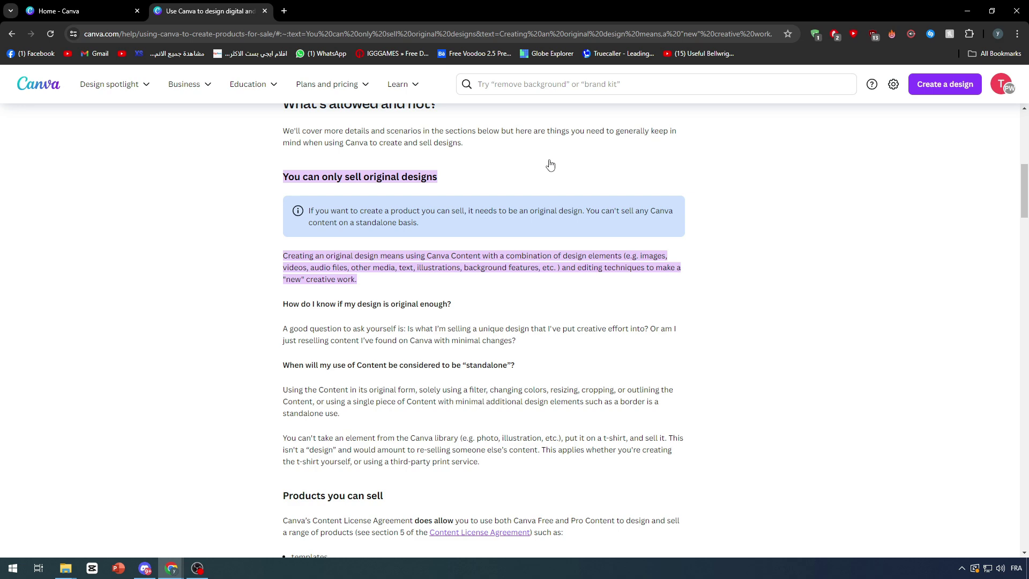
scroll(551, 169, up, 3)
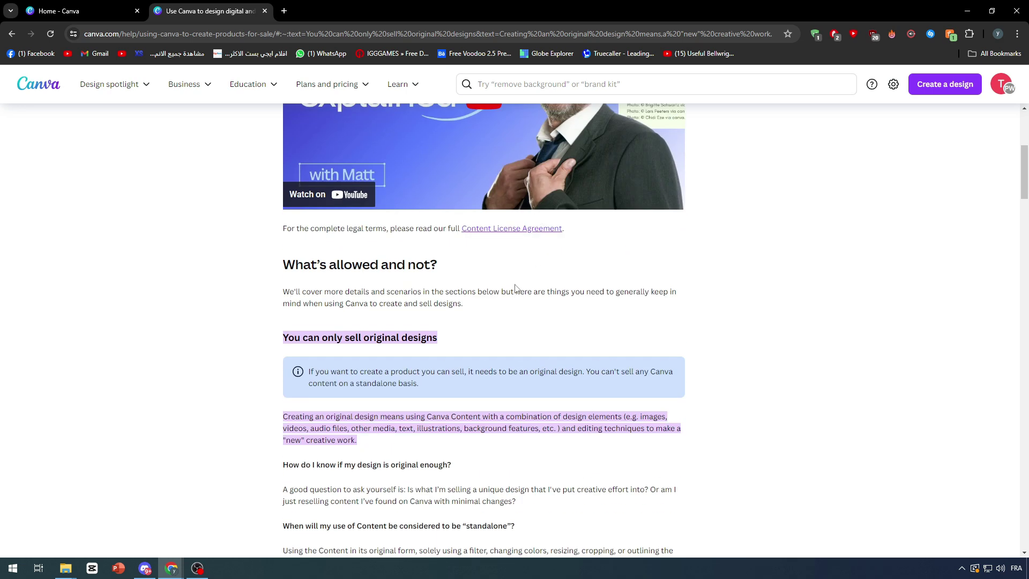
scroll(514, 289, down, 3)
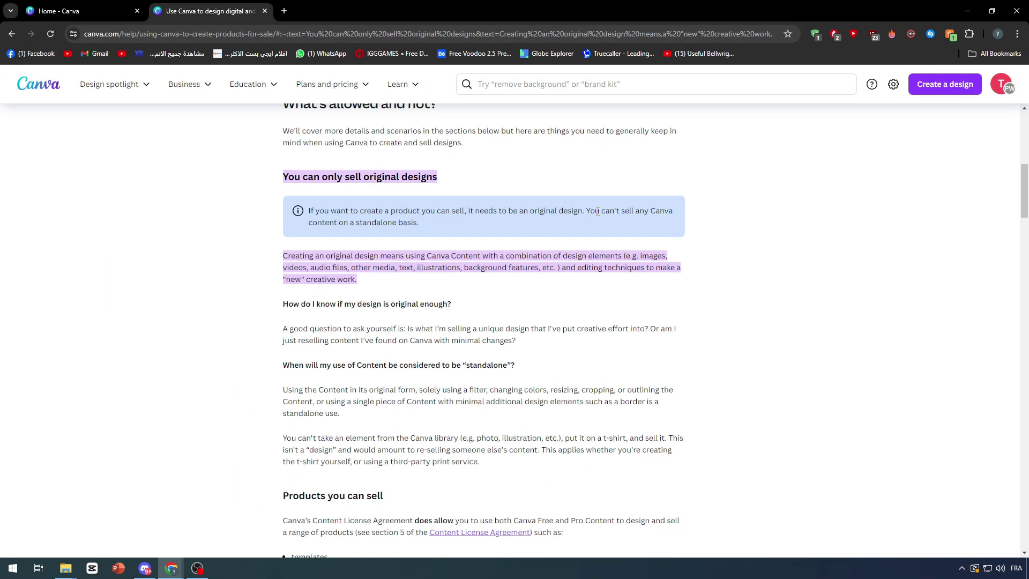
Return to the Canva home page and search for "cv template"
click(68, 7)
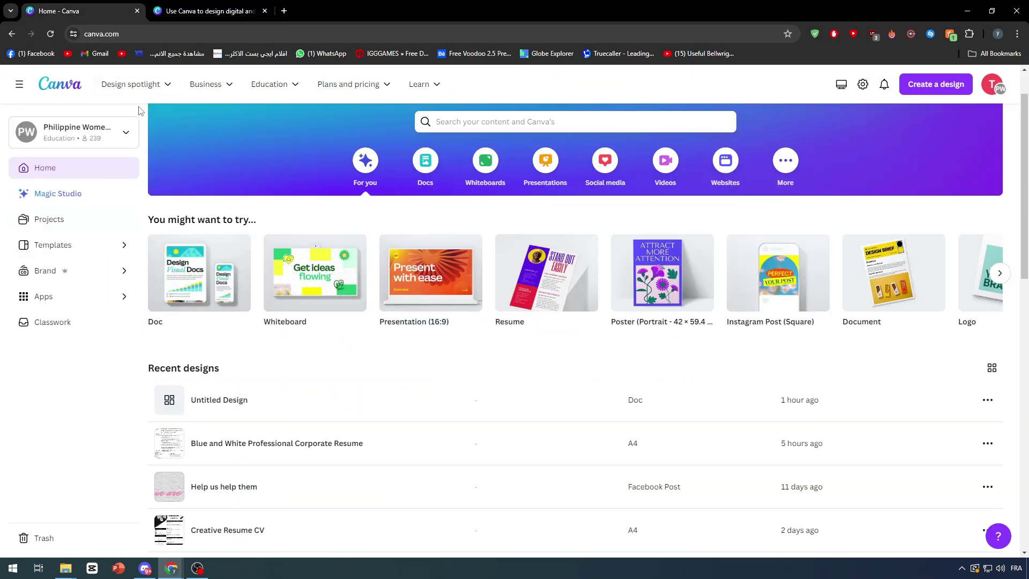
mouse_move(177, 89)
click(472, 123)
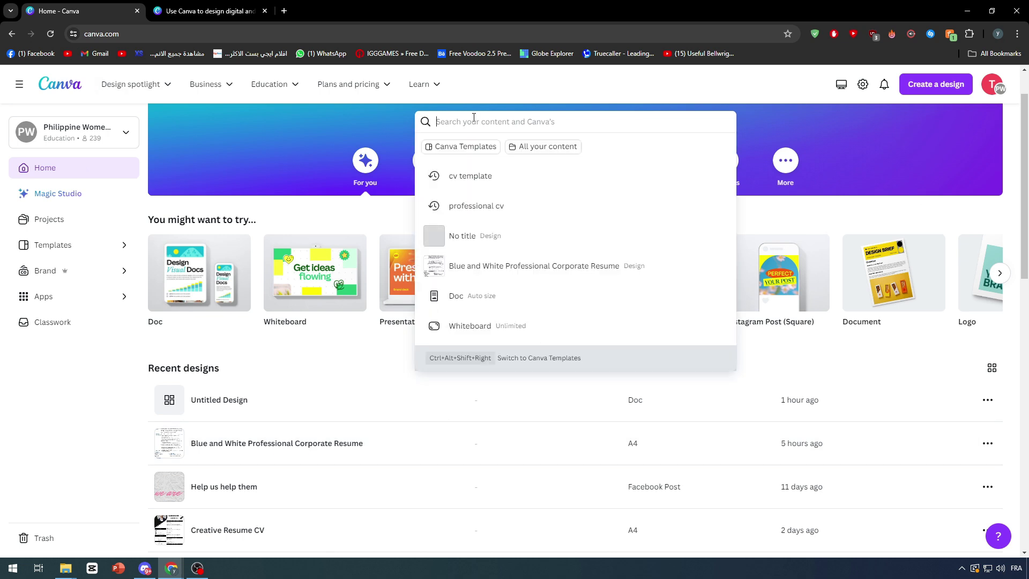
click(470, 176)
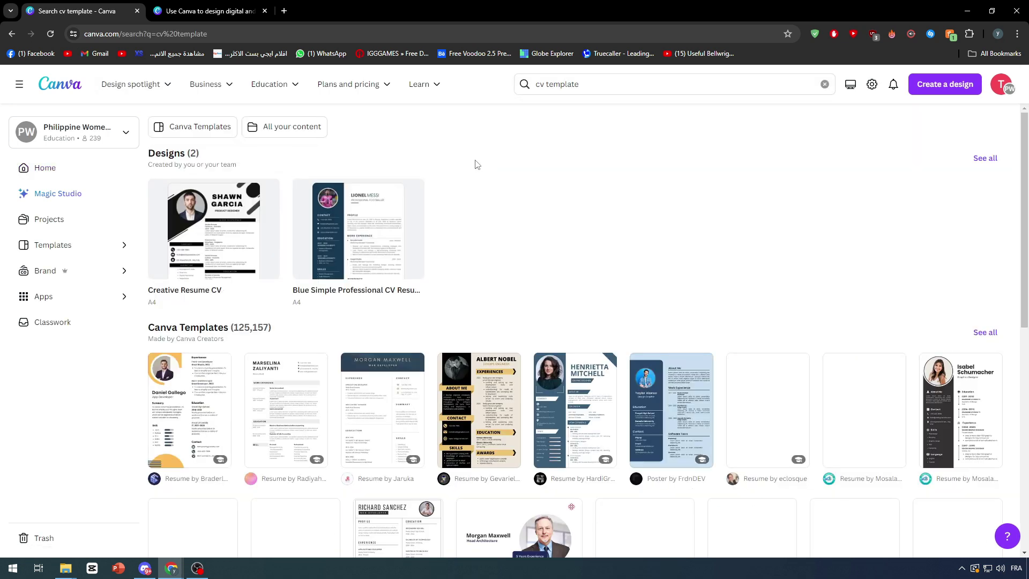
scroll(402, 241, down, 2)
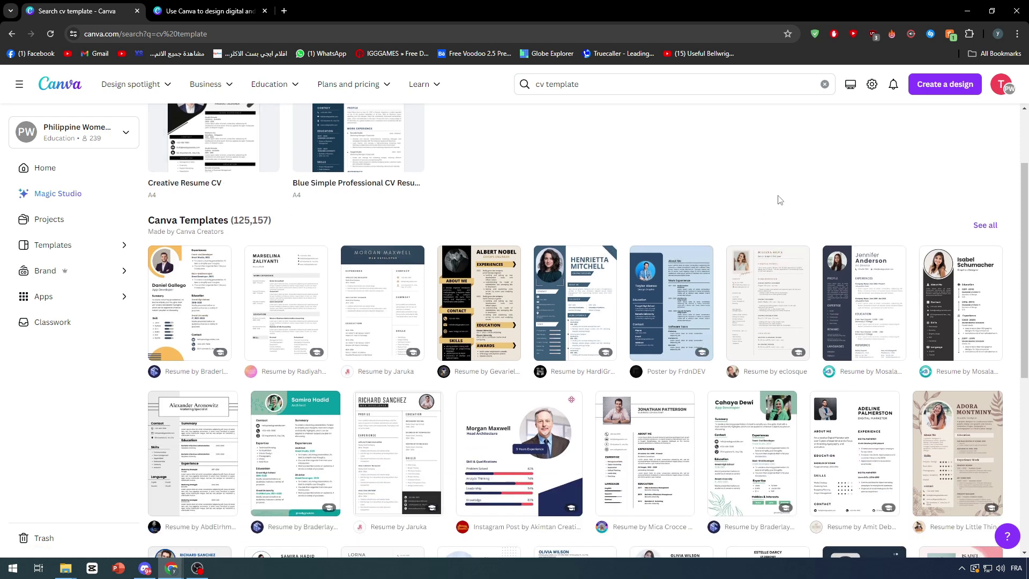
Start a design from the Minimalist CV Resume template with the dark blue sidebar and stay in the browser instead of the desktop app
click(878, 313)
click(721, 180)
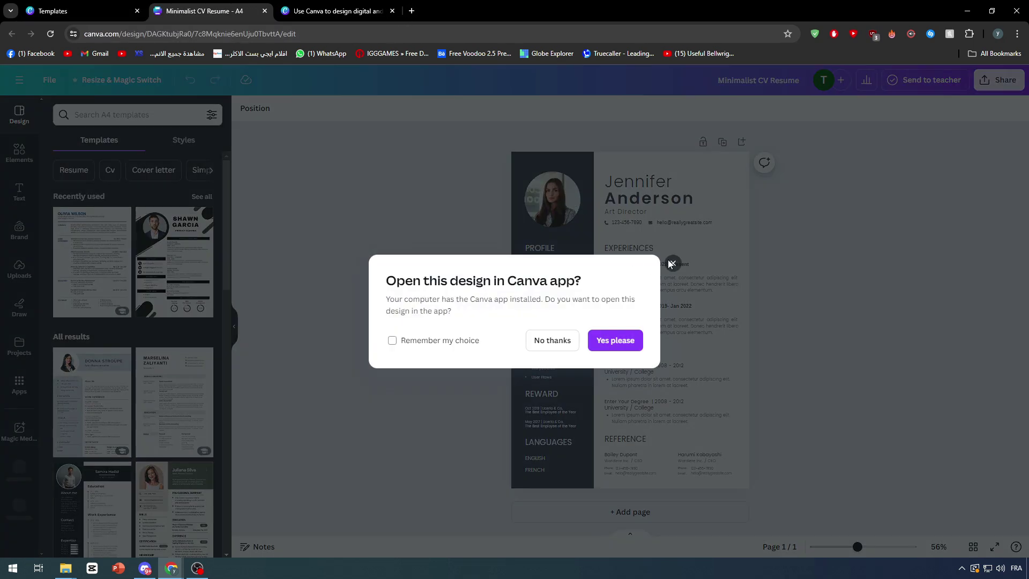
click(670, 259)
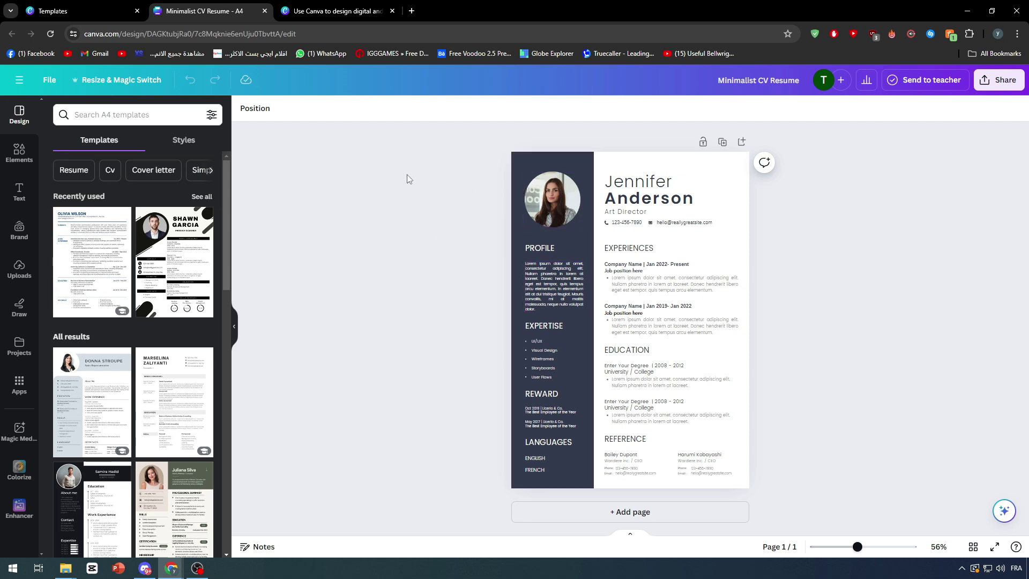
Close the template preview in the search results and view the Canva Pro pricing with monthly billing
click(65, 11)
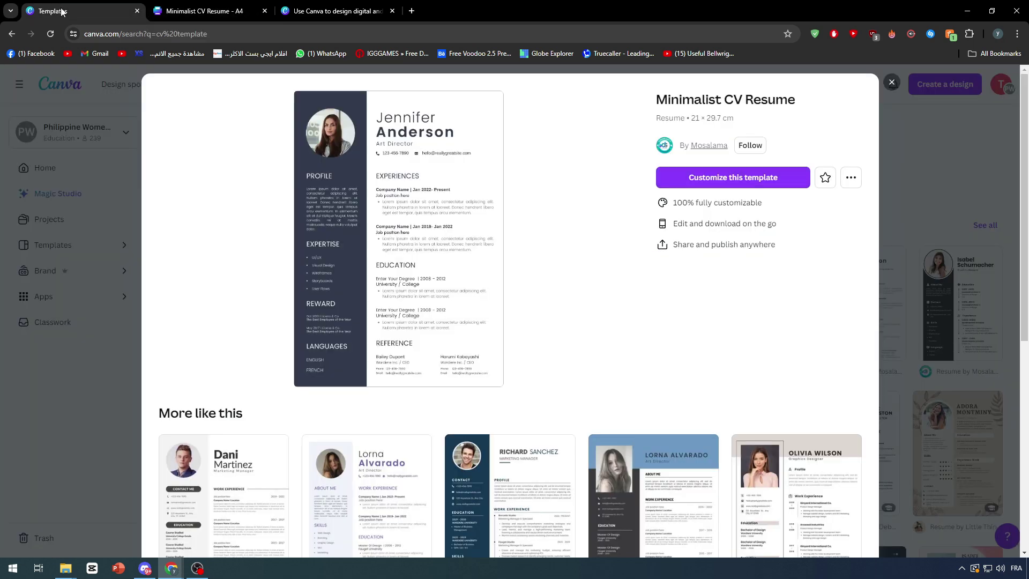
click(893, 83)
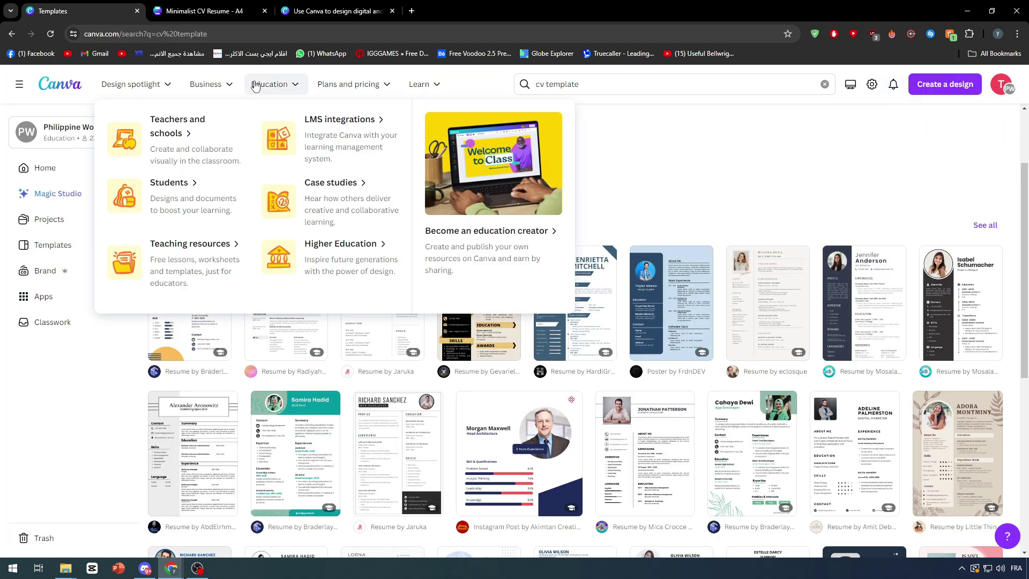
mouse_move(339, 89)
click(300, 259)
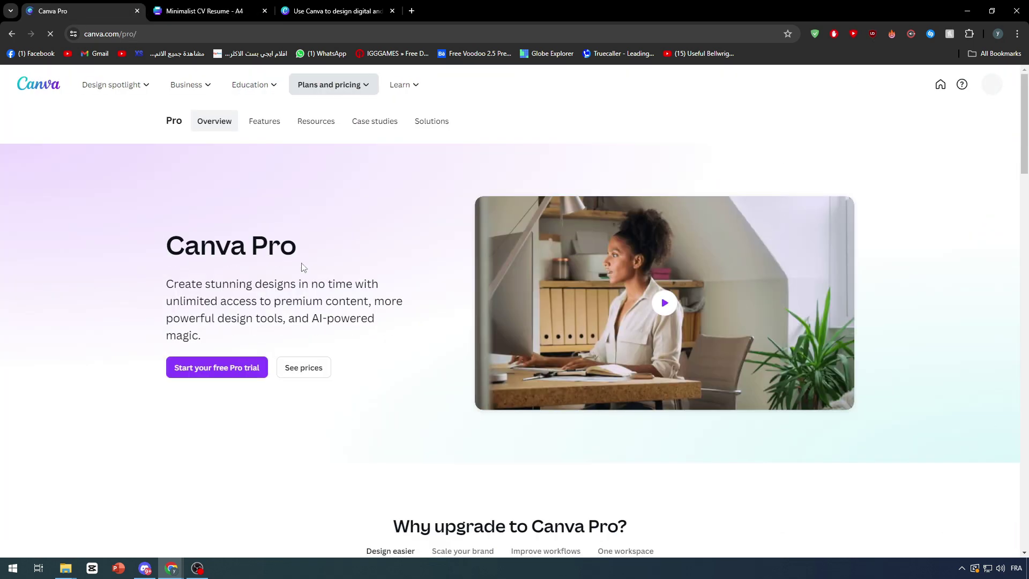
click(292, 370)
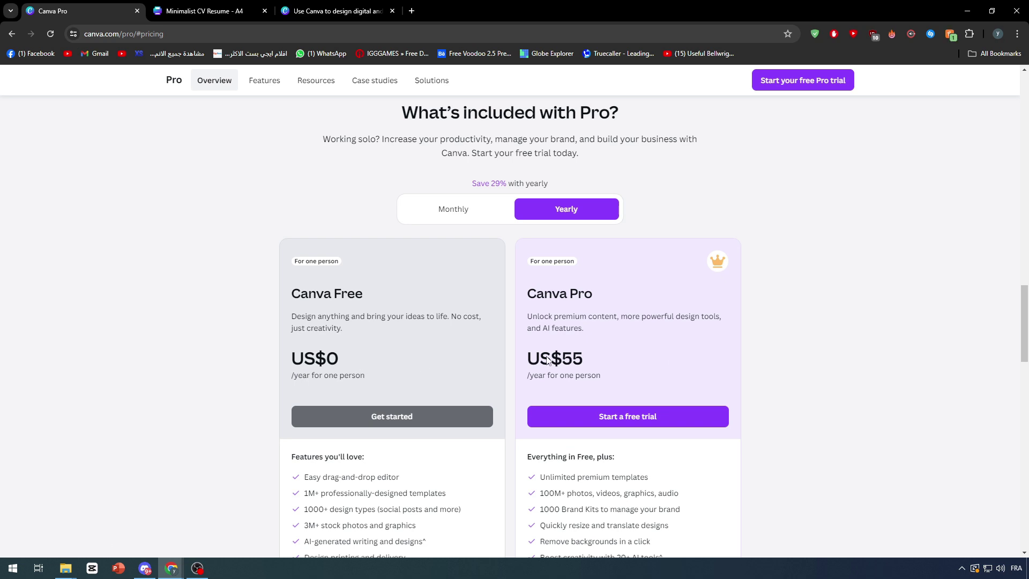
click(467, 209)
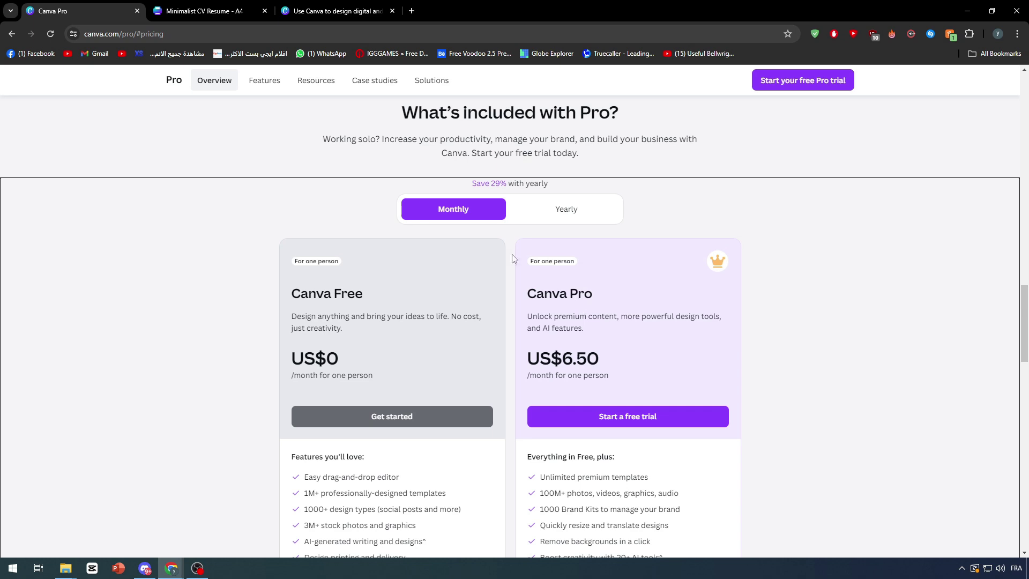
Return to the Minimalist CV Resume design, add a second page and apply the recently used black modern corporate Resume template to it
key(ctrl+Tab)
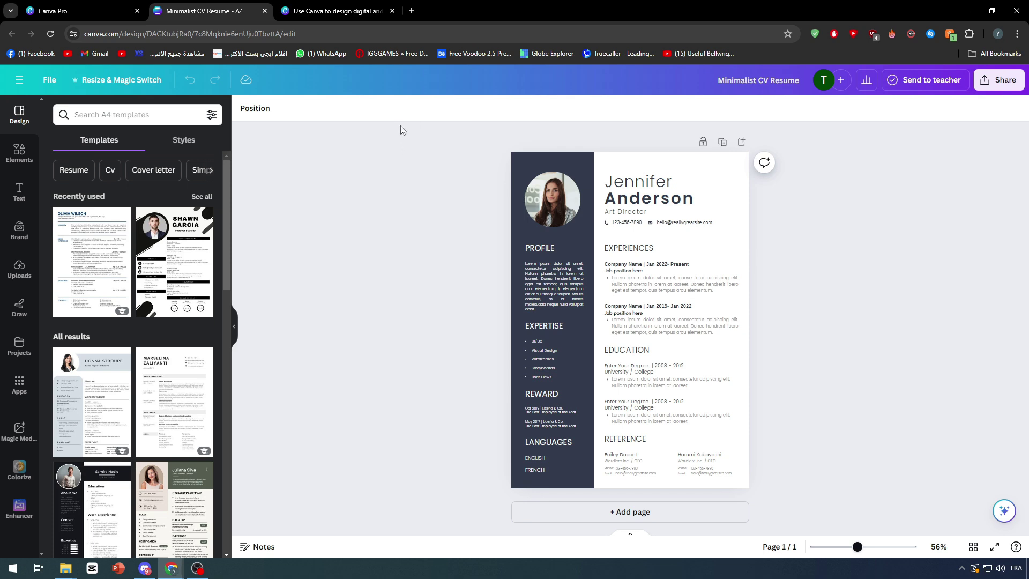
drag(400, 125, 868, 449)
click(514, 512)
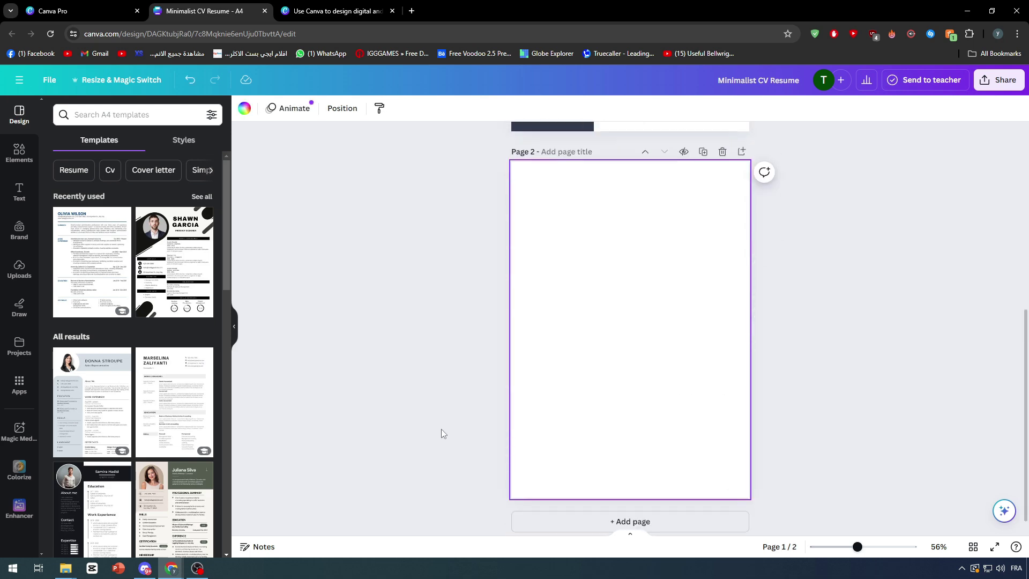
click(164, 255)
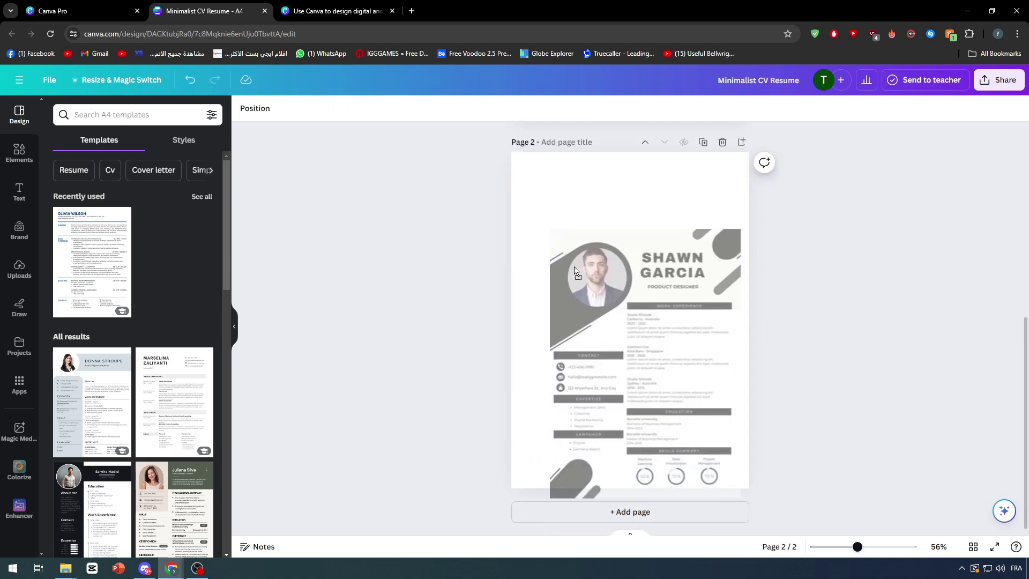
Add a third page and apply the blue professional modern CV resume template to it
click(623, 512)
scroll(134, 375, down, 1)
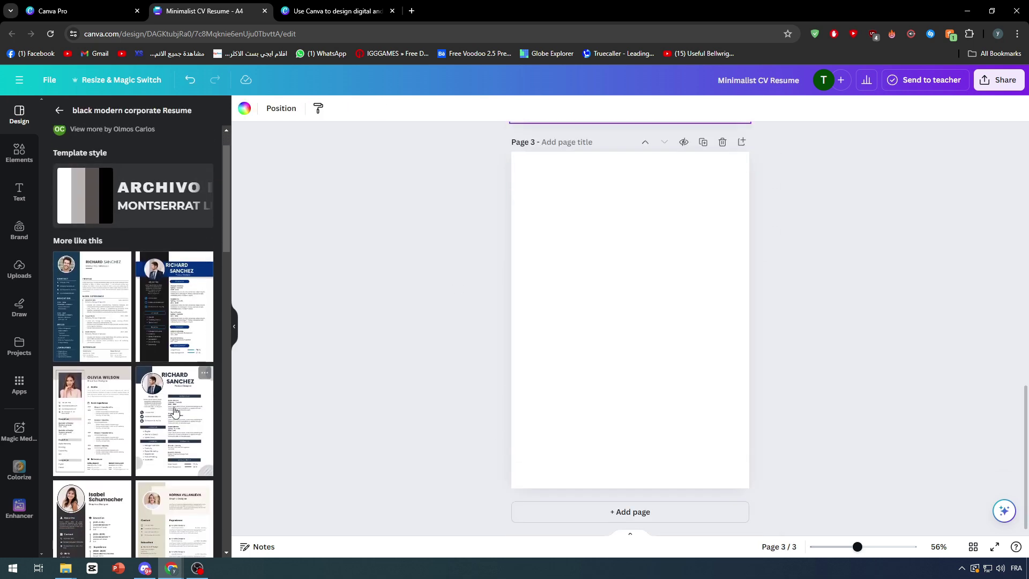
click(174, 412)
Zoom out to about 41% and review the layouts of the three resume pages
scroll(431, 390, up, 12)
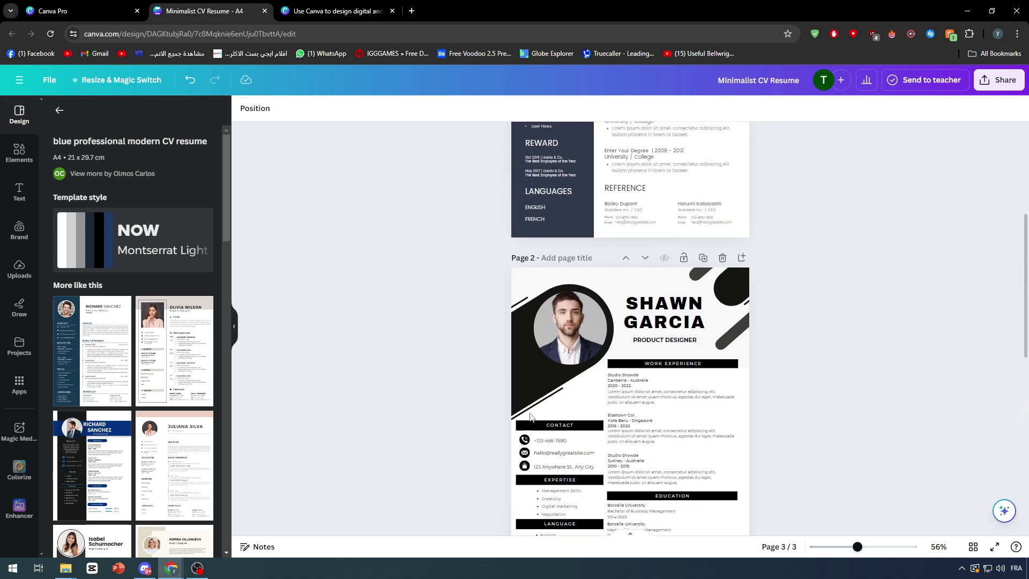
mouse_move(857, 547)
mouse_down()
mouse_move(830, 548)
mouse_move(850, 546)
mouse_up()
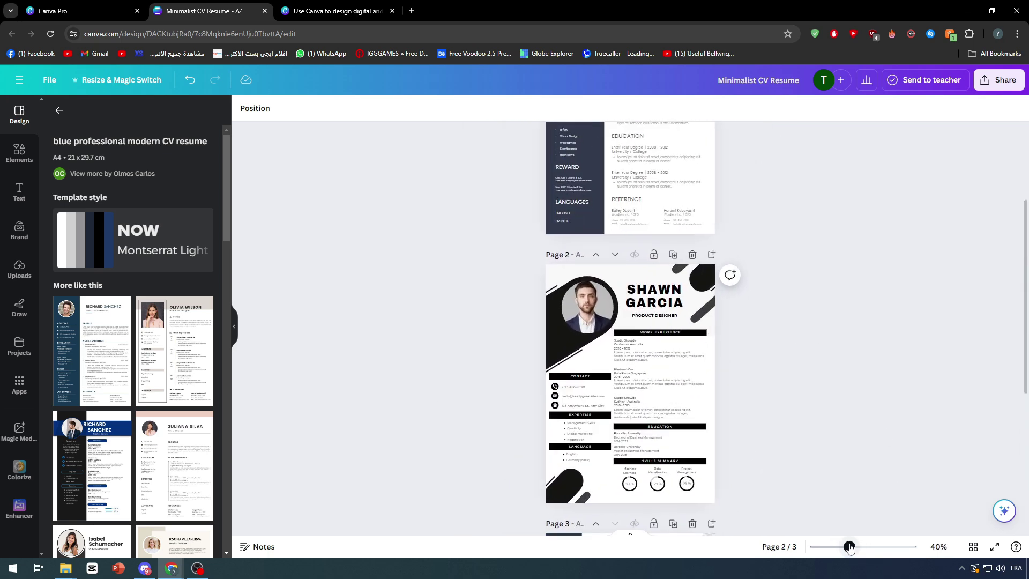
scroll(782, 499, up, 2)
scroll(767, 473, down, 8)
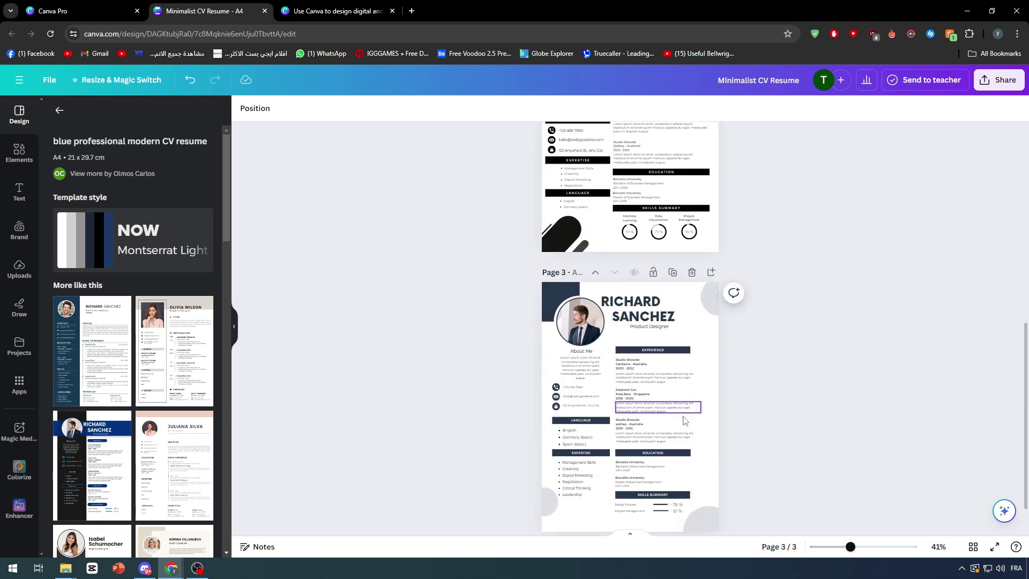
scroll(728, 412, up, 8)
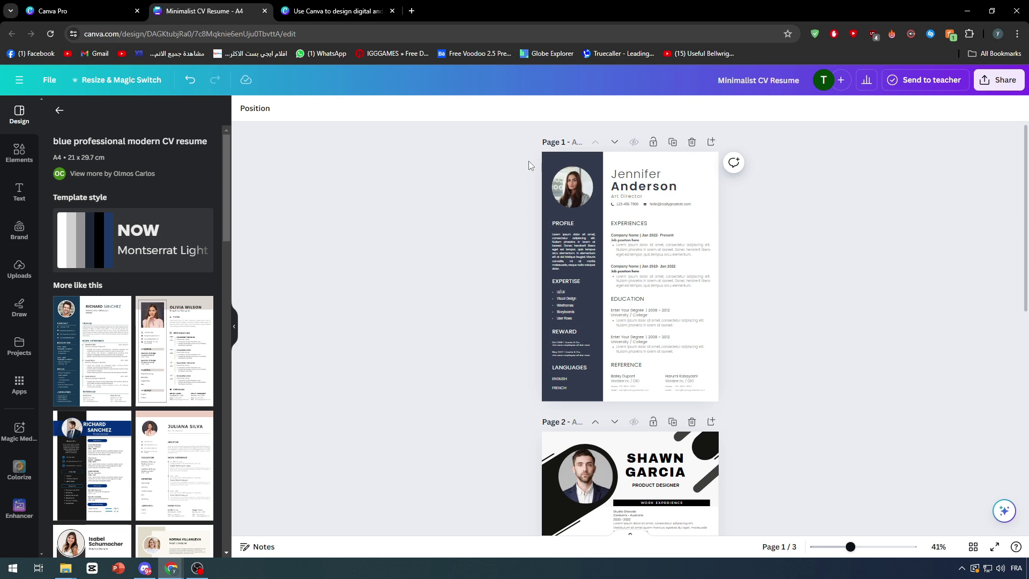
drag(517, 148, 812, 397)
scroll(823, 434, down, 7)
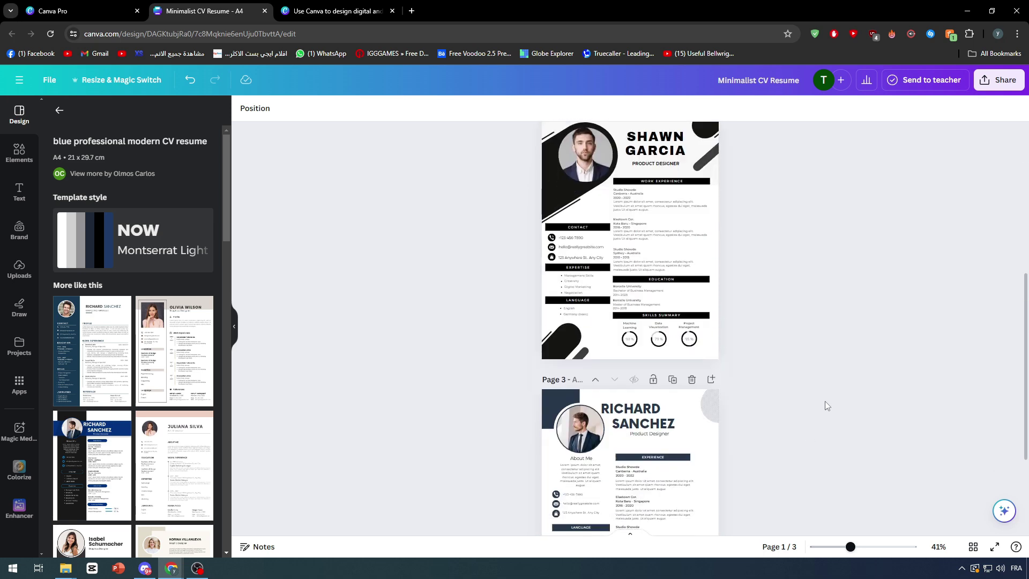
scroll(830, 388, up, 5)
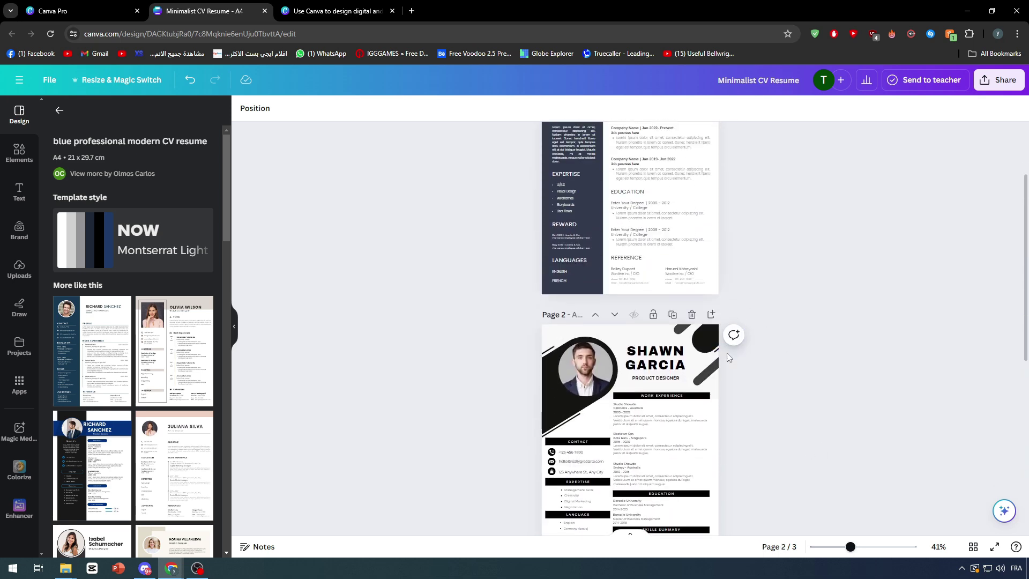
Copy the three rounded diagonal shapes from page 2's upper corner onto the same corner of page 1
scroll(728, 369, up, 3)
click(699, 442)
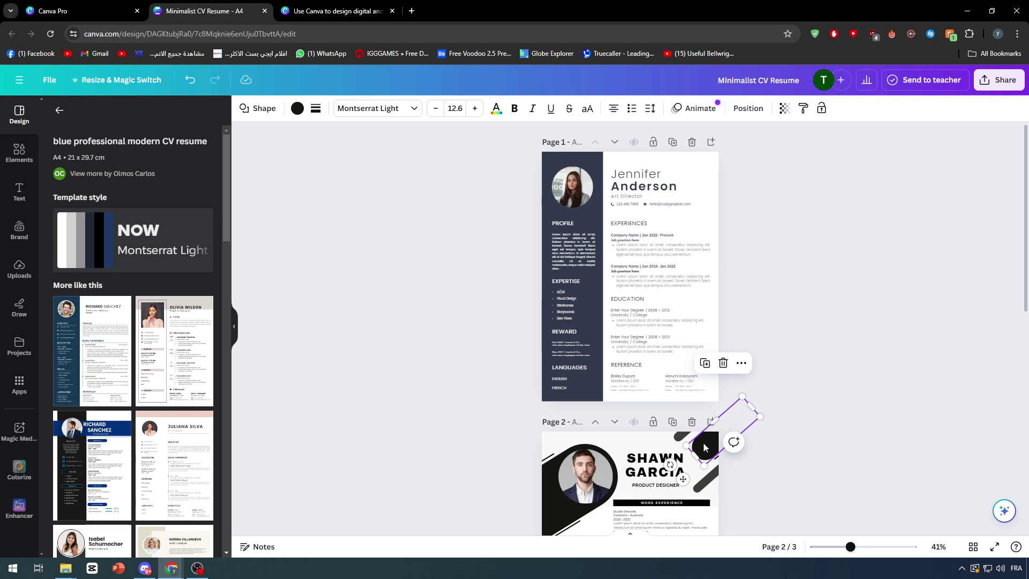
shift+click(705, 444)
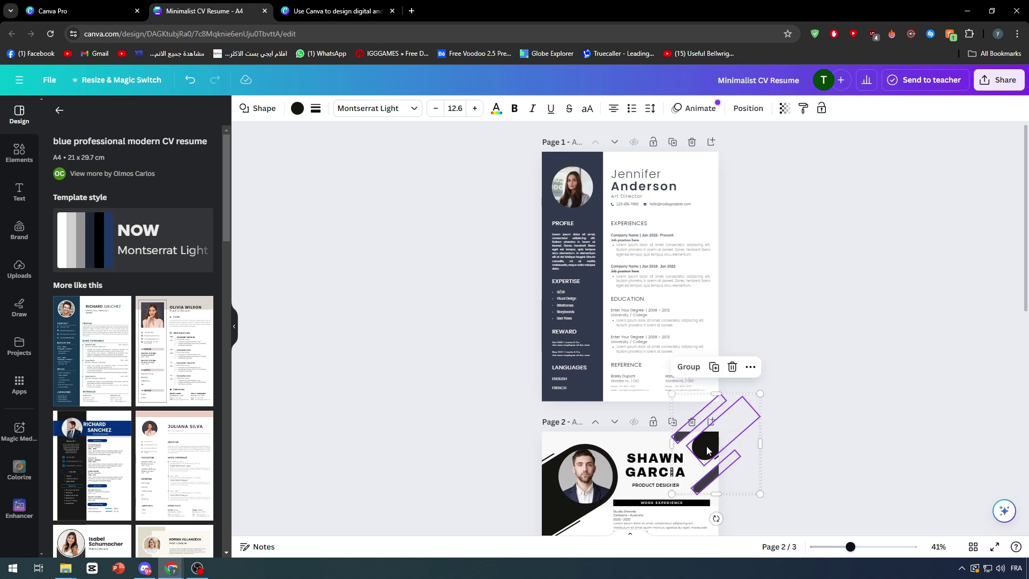
key(ctrl+c)
click(703, 163)
key(ctrl+v)
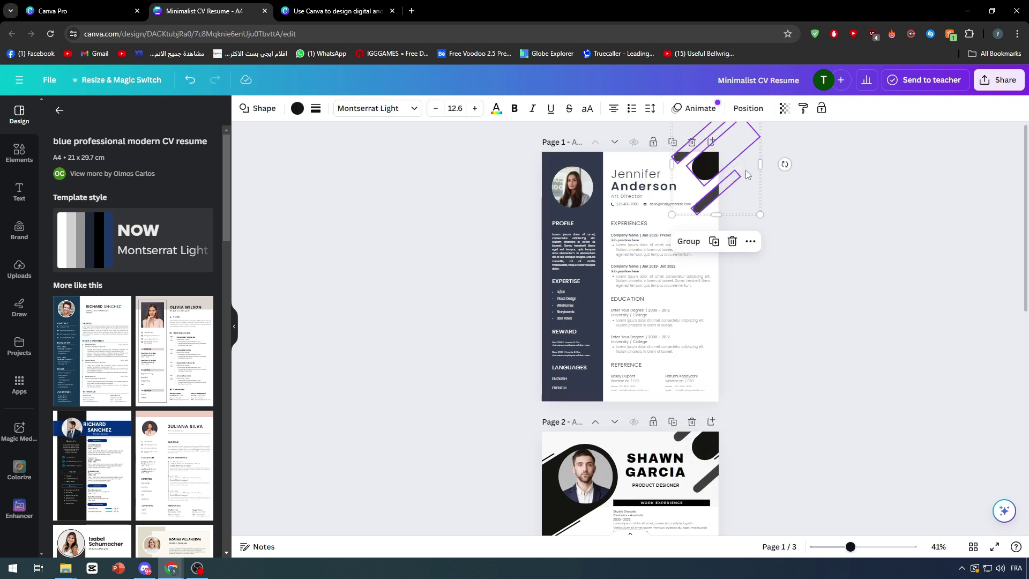
Recolour the pasted diagonal shapes on page 1 with the blue document colour
click(297, 108)
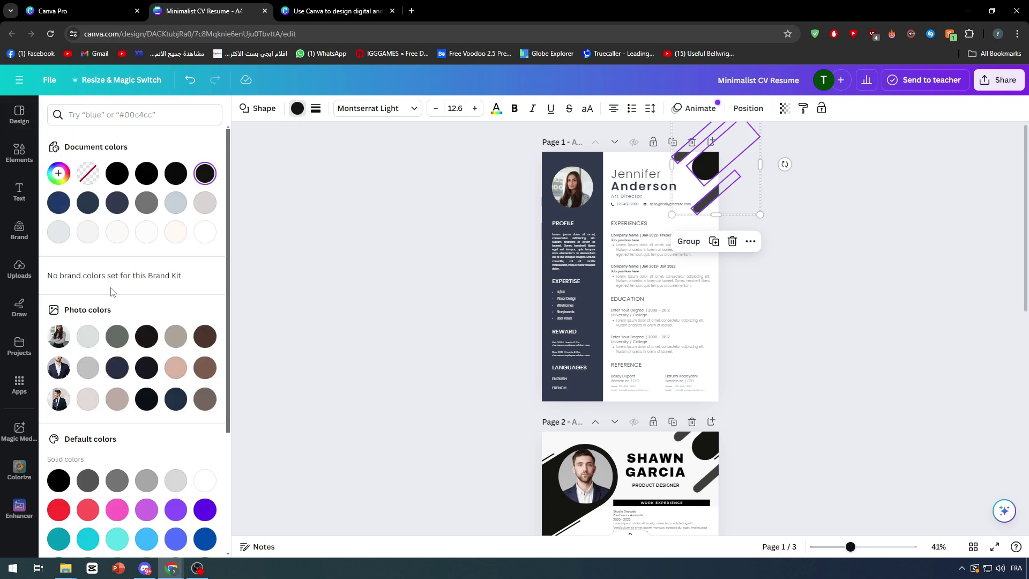
click(60, 204)
click(318, 239)
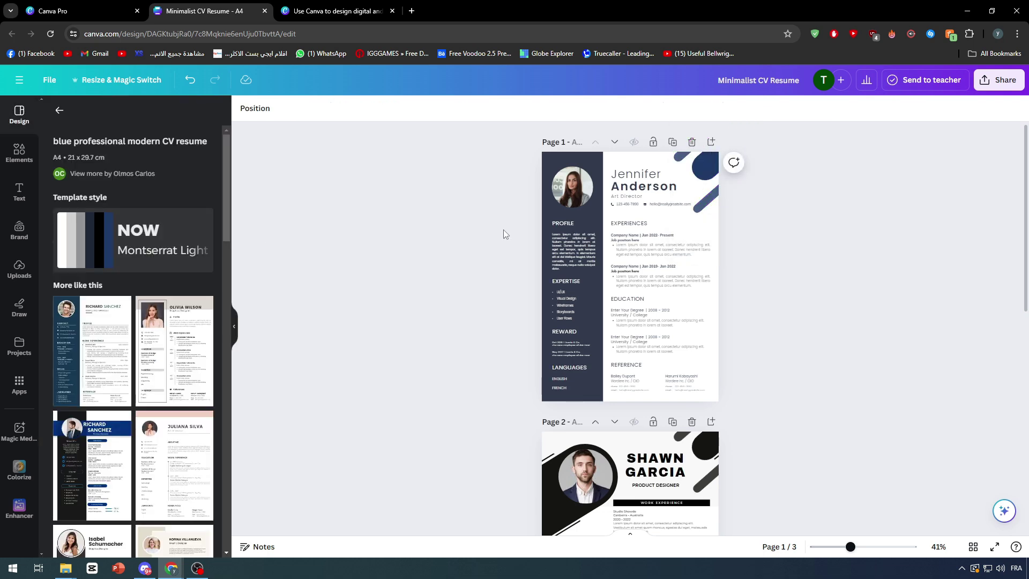
Recolour all three diagonal shapes on page 1 with the dark navy document colour that matches the sidebar
scroll(755, 199, up, 5)
scroll(818, 392, up, 3)
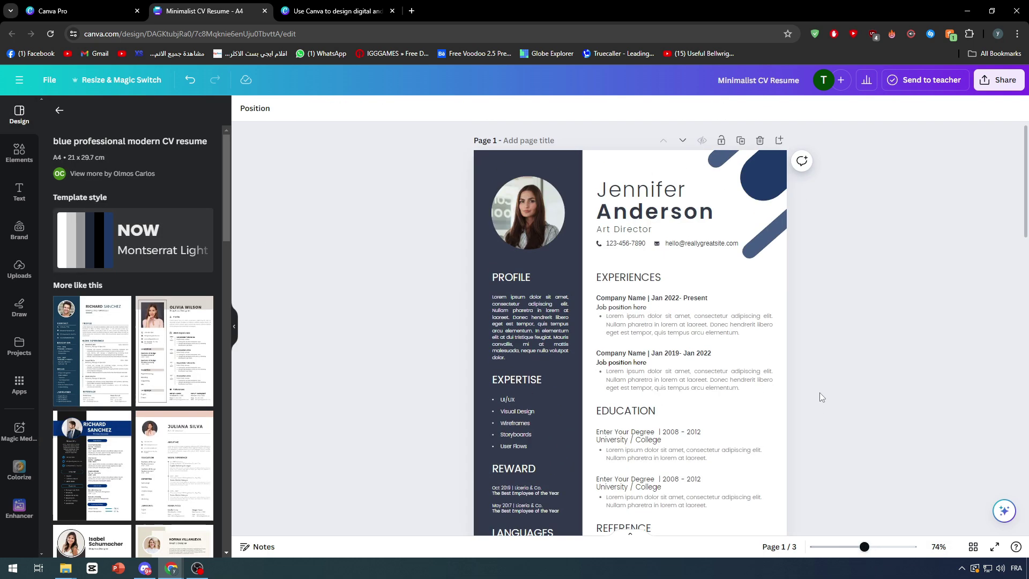
click(719, 167)
shift+click(765, 174)
shift+click(779, 237)
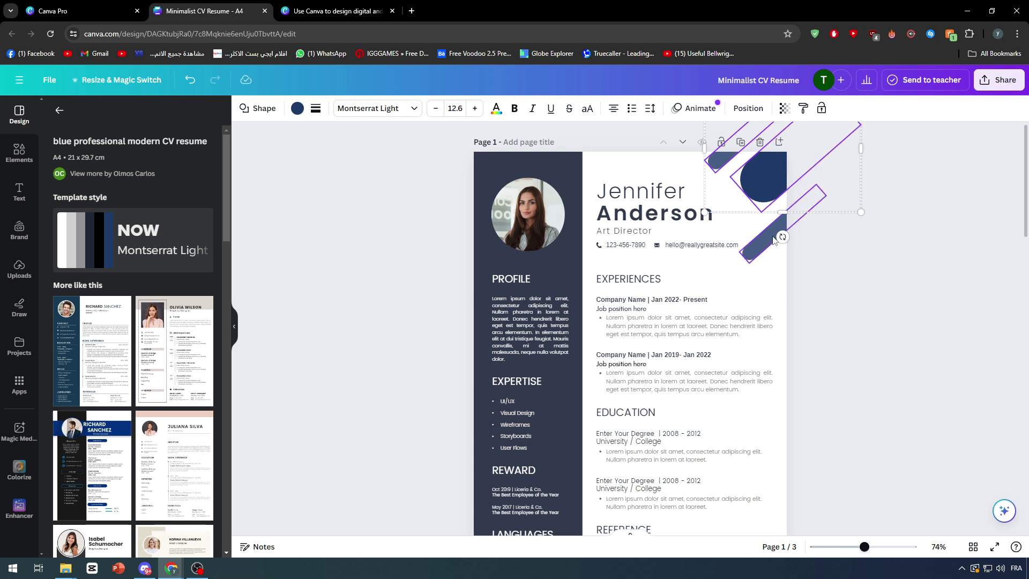
click(297, 108)
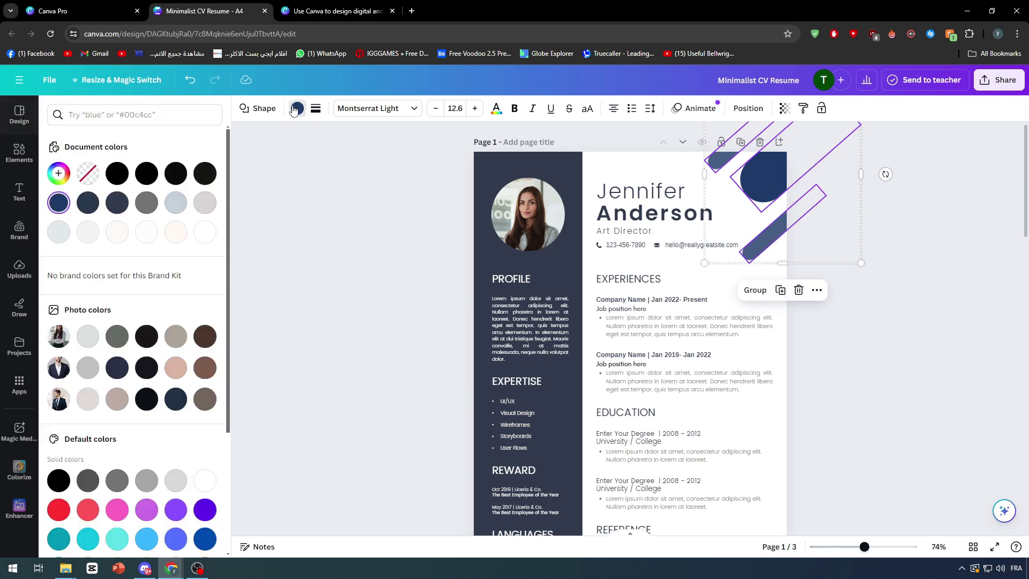
click(117, 204)
click(302, 220)
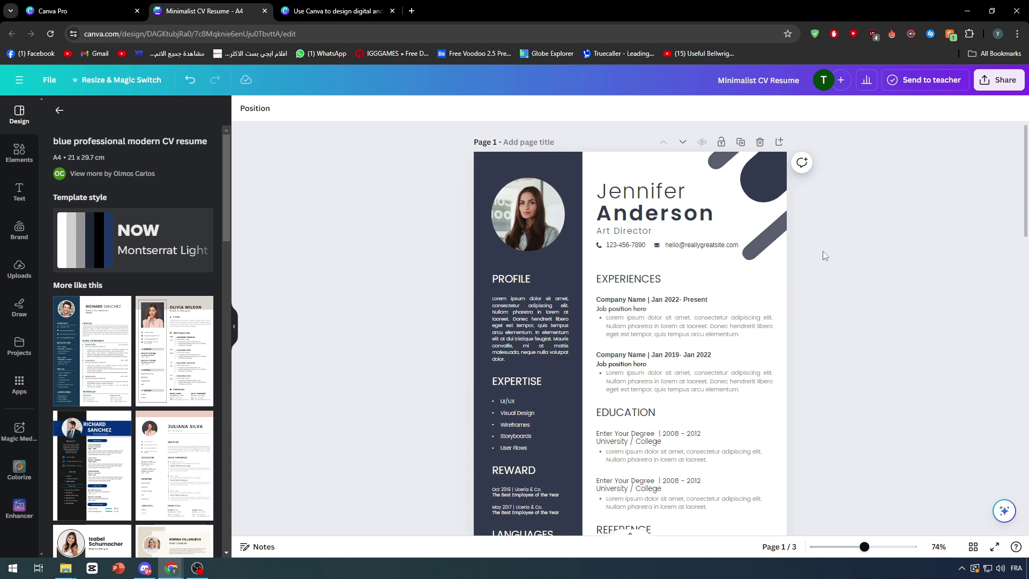
Copy the hatched grey circle and the smaller plain grey circle from page 3's lower corners onto page 1
scroll(824, 256, down, 1)
scroll(828, 235, up, 1)
scroll(830, 228, down, 3)
scroll(830, 229, up, 1)
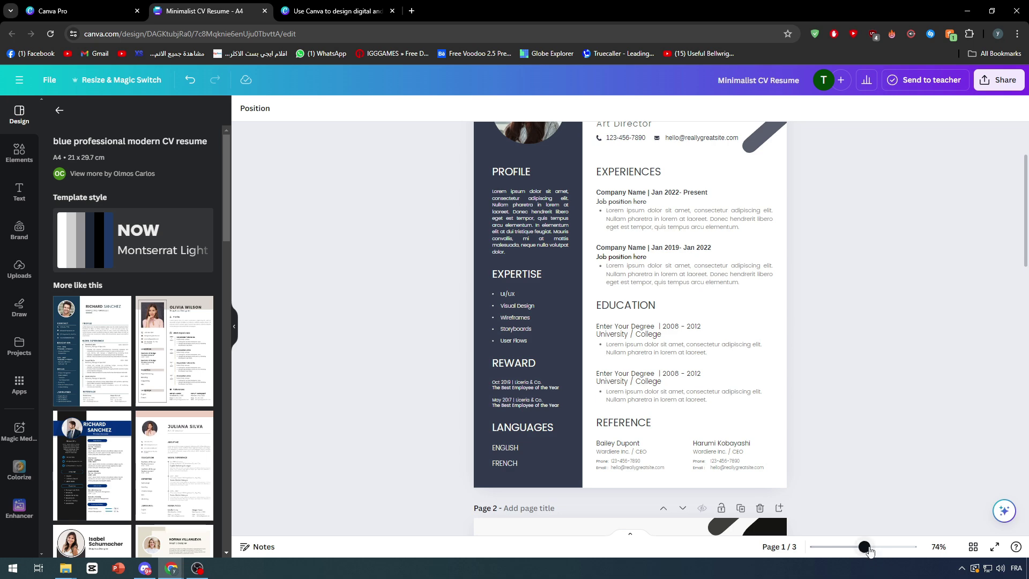
drag(863, 547, 852, 547)
scroll(815, 464, down, 5)
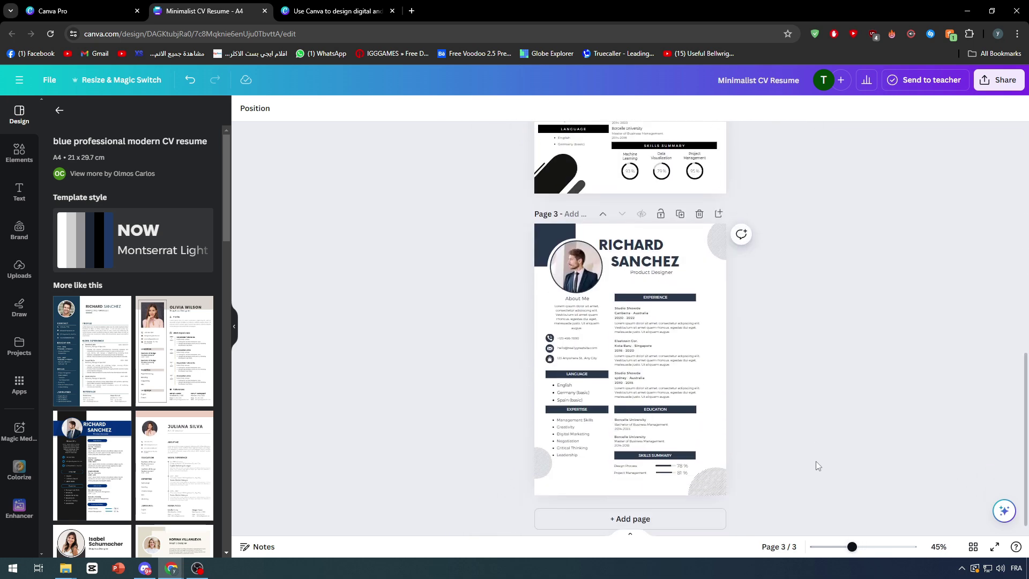
click(728, 482)
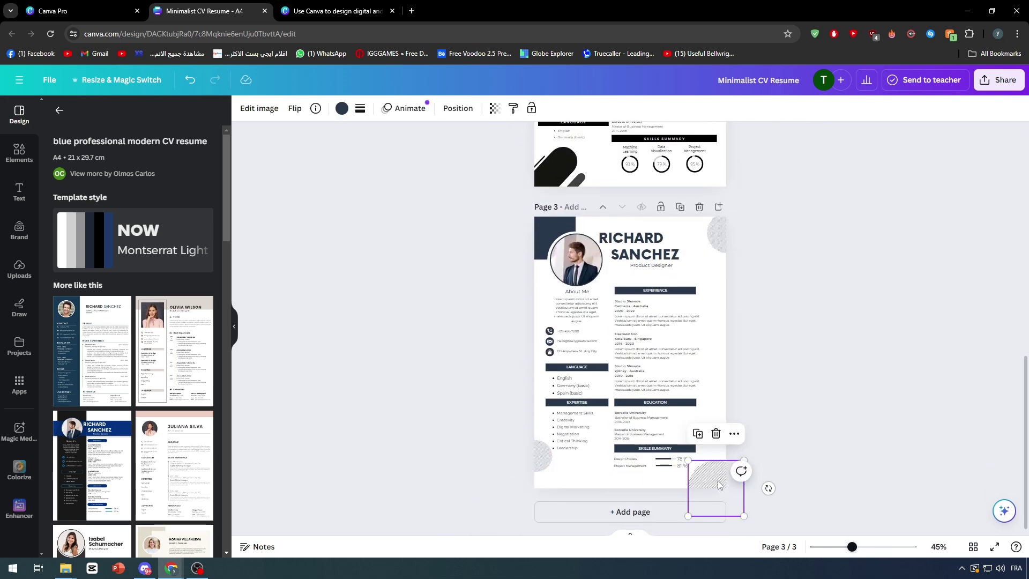
shift+click(542, 455)
scroll(794, 420, up, 1)
scroll(794, 421, up, 8)
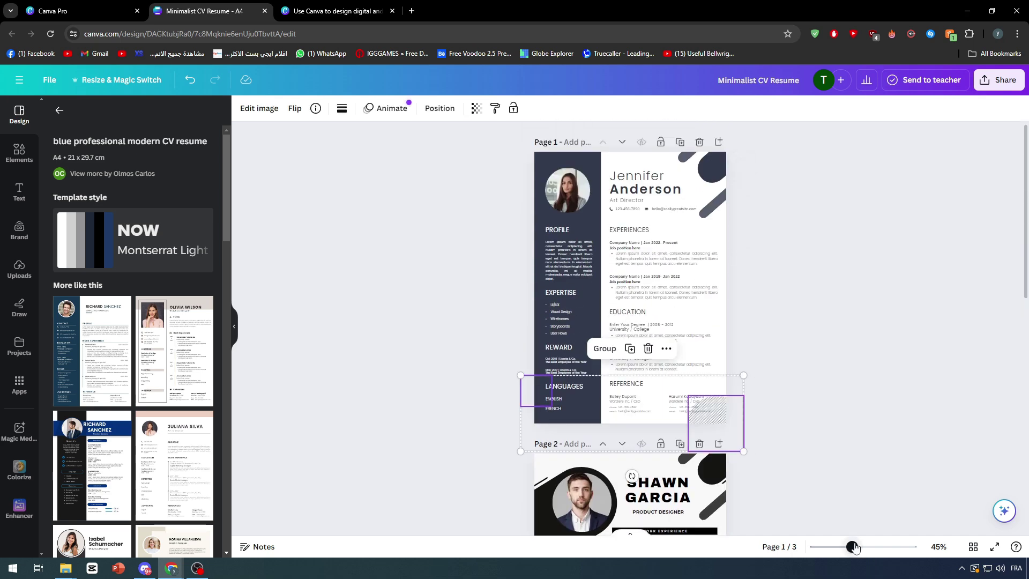
drag(851, 547, 866, 547)
click(891, 442)
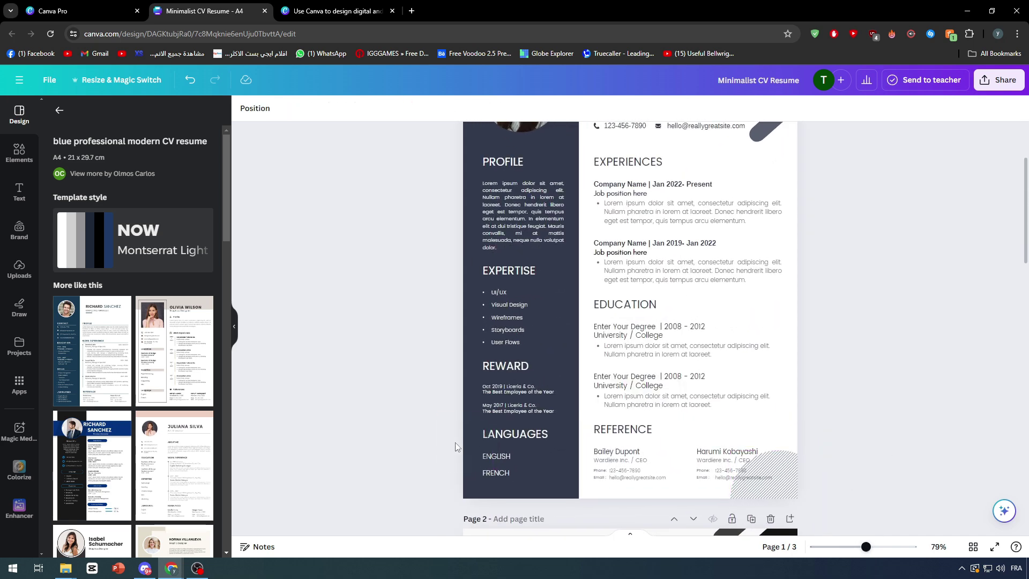
Move the hatched circle outward on page 1 so only its edge covers the lower corner beside the references
click(465, 444)
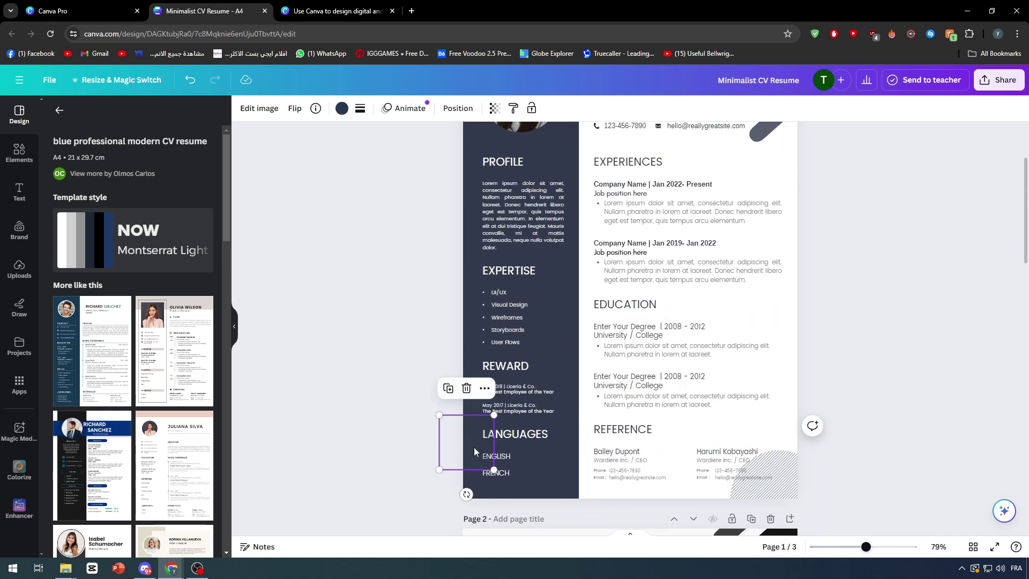
click(778, 470)
drag(777, 469, 815, 475)
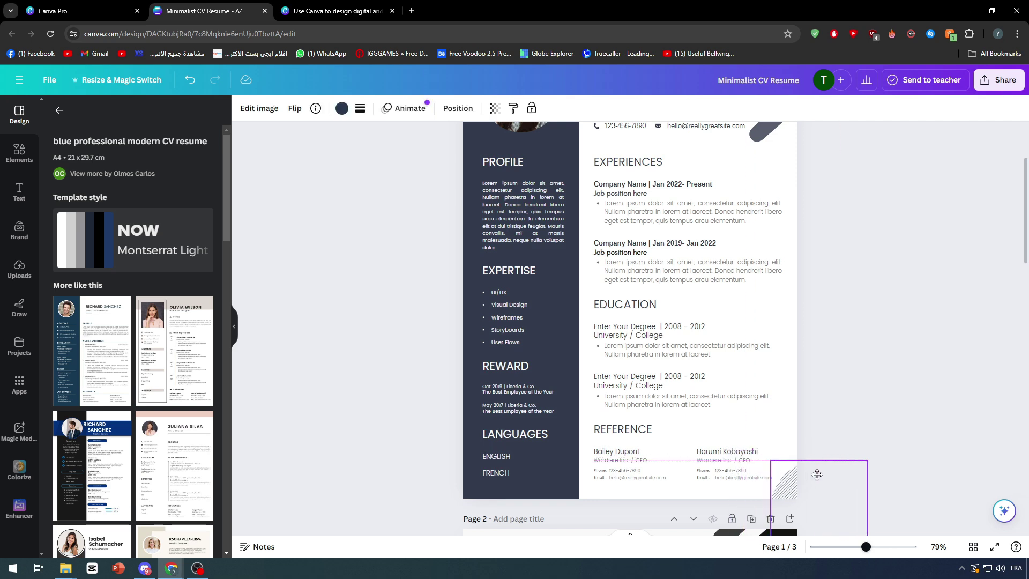
click(835, 394)
scroll(912, 411, up, 2)
scroll(903, 412, down, 3)
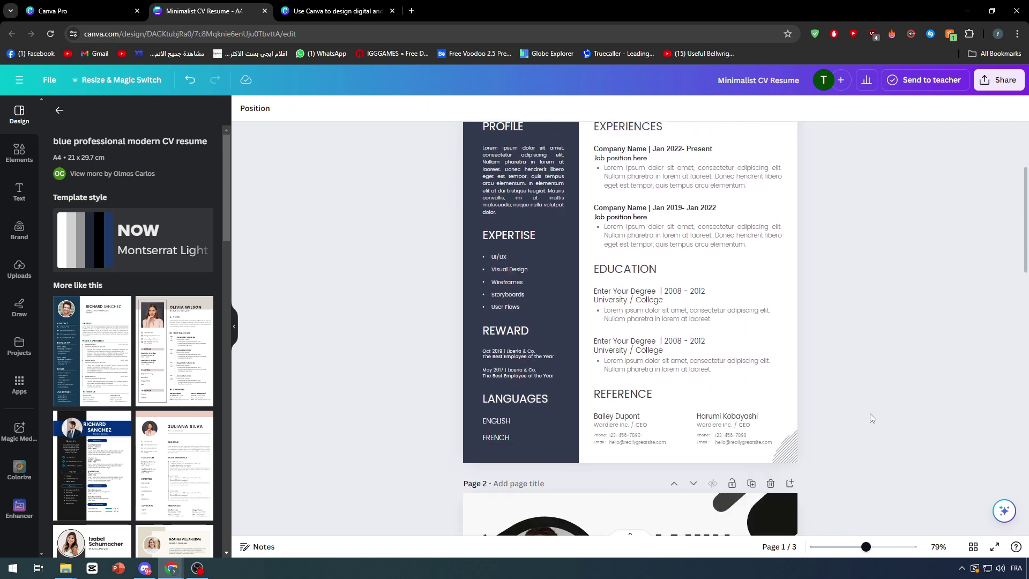
Shrink the plain grey circle and place it on page 1's outer edge beside the Education heading
click(784, 444)
mouse_move(814, 467)
mouse_down()
mouse_move(820, 480)
mouse_move(754, 299)
mouse_up()
mouse_move(808, 258)
mouse_down()
mouse_move(737, 318)
mouse_move(792, 322)
mouse_up()
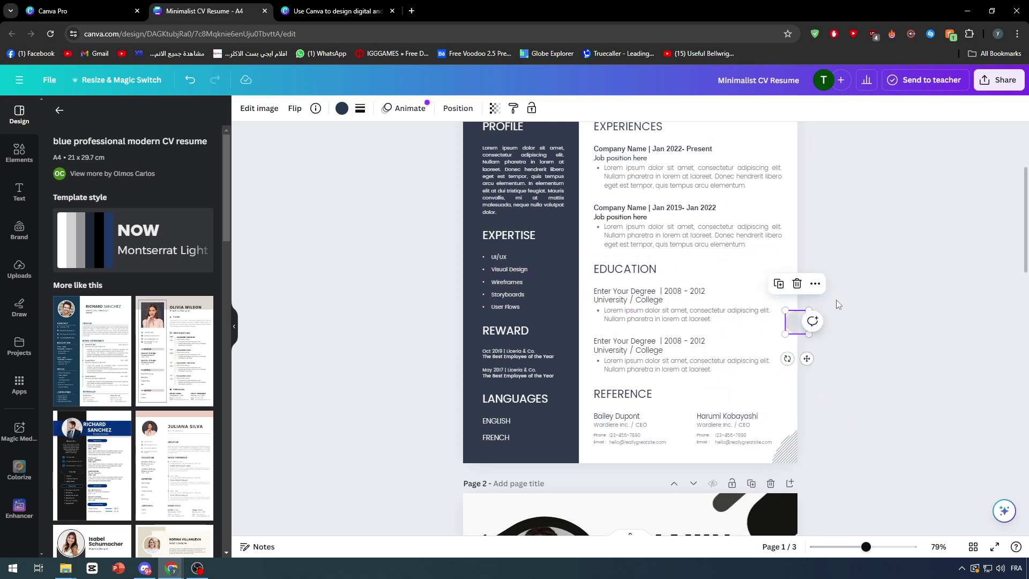
click(912, 317)
scroll(912, 313, up, 3)
click(798, 426)
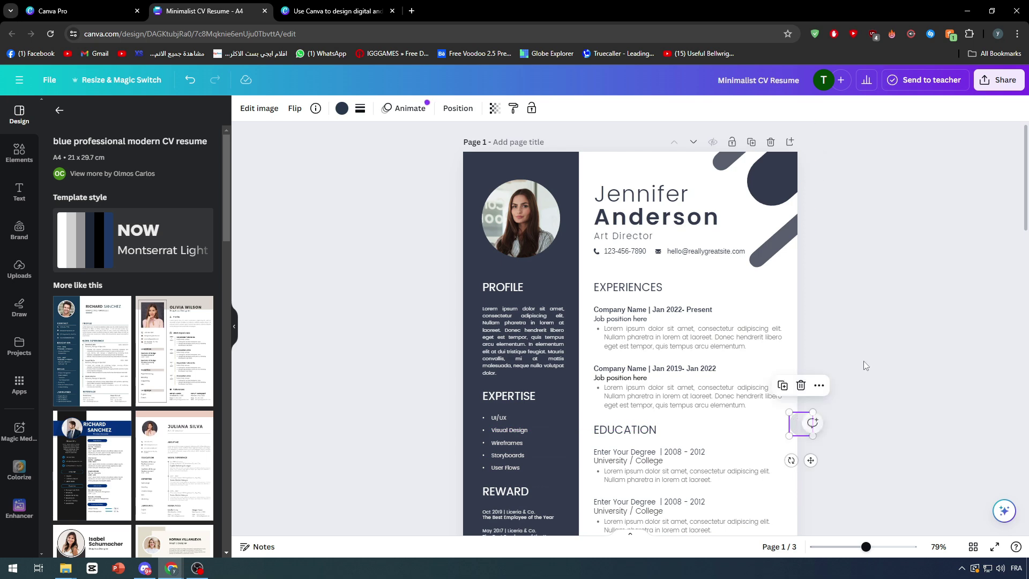
click(821, 425)
Review page 1's combined layout, from the header shapes and section texts to the references
scroll(821, 426, down, 4)
scroll(919, 401, up, 1)
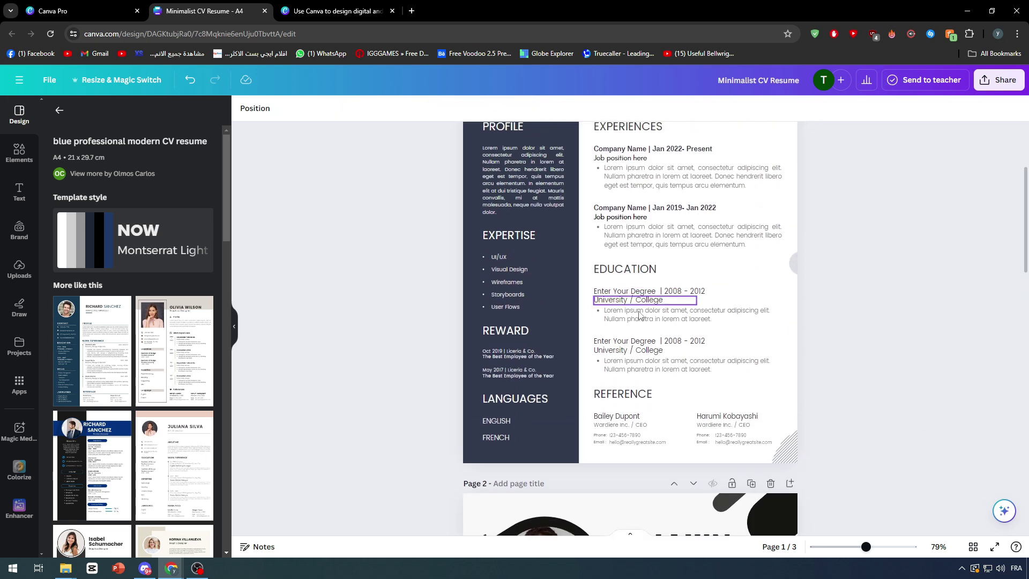
scroll(613, 336, up, 4)
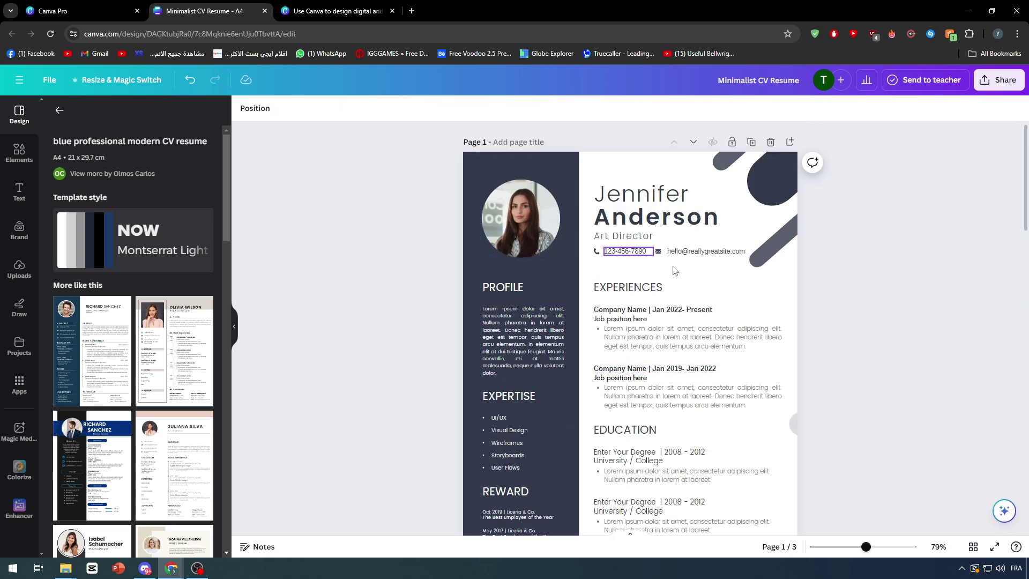
scroll(813, 427, down, 2)
scroll(636, 216, down, 1)
click(637, 217)
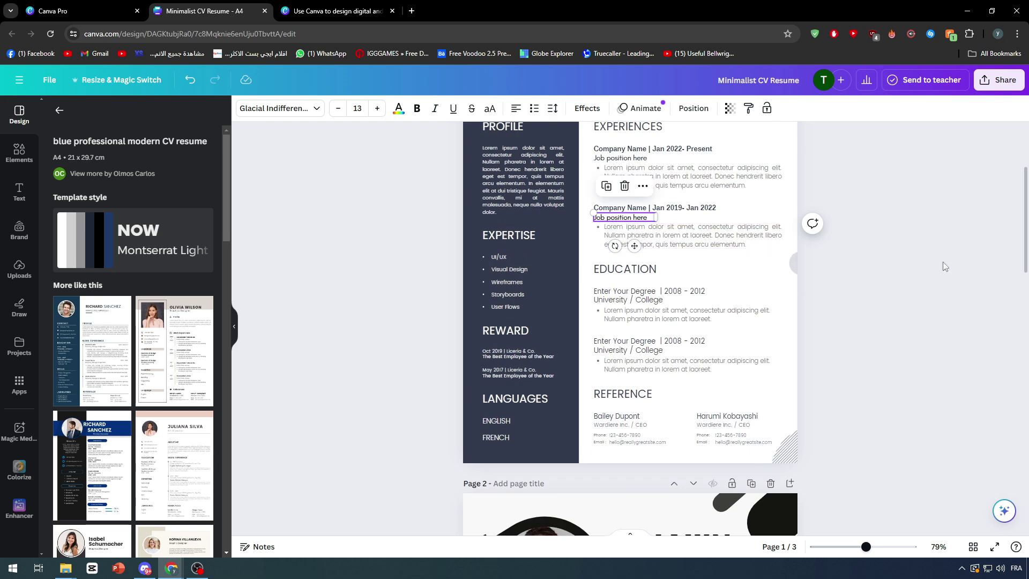
click(942, 261)
scroll(838, 253, up, 1)
scroll(838, 254, up, 2)
click(541, 277)
click(419, 286)
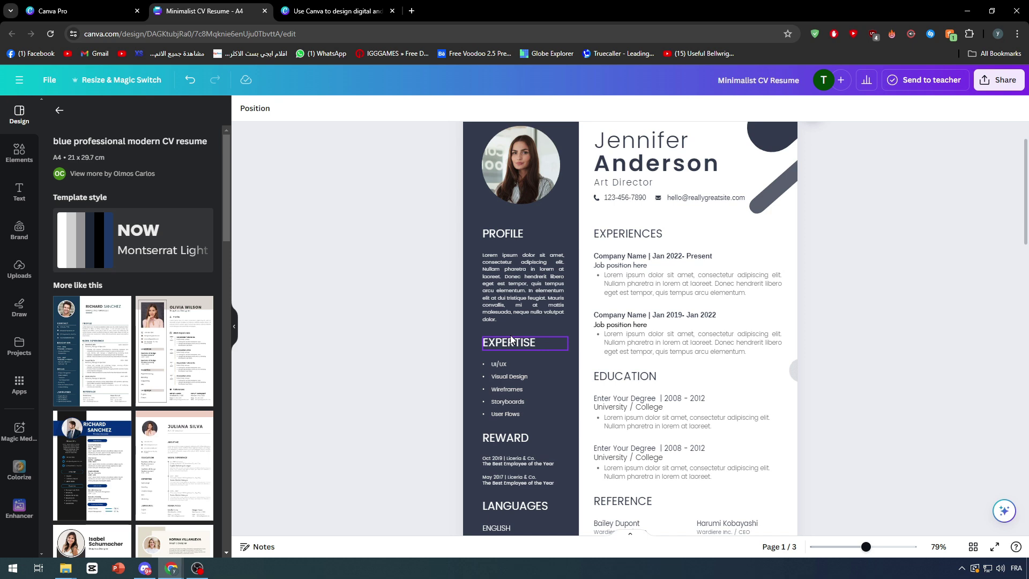
Move the envelope icon and the email address directly beneath the phone number in page 1's header
click(662, 232)
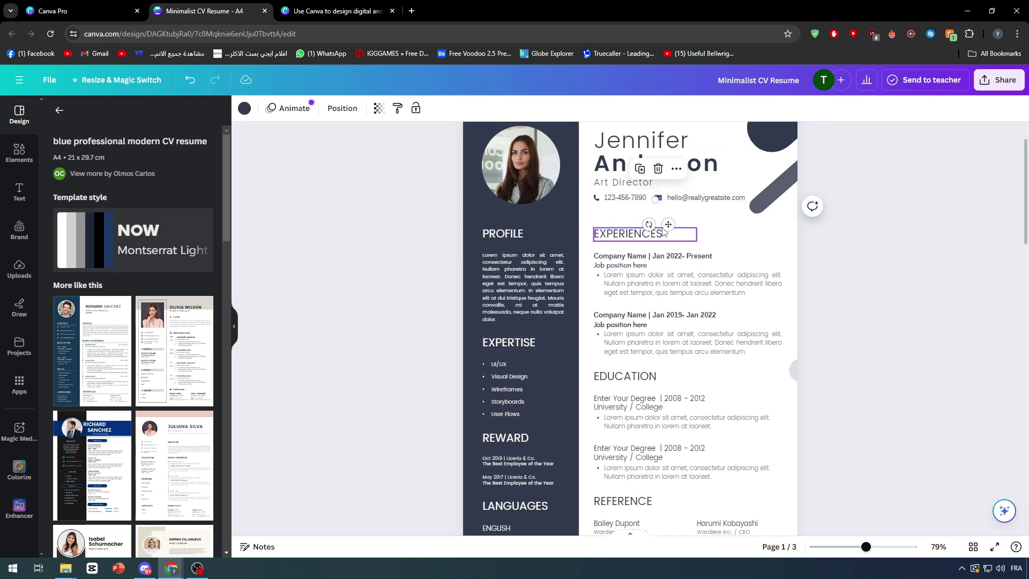
drag(668, 225, 608, 237)
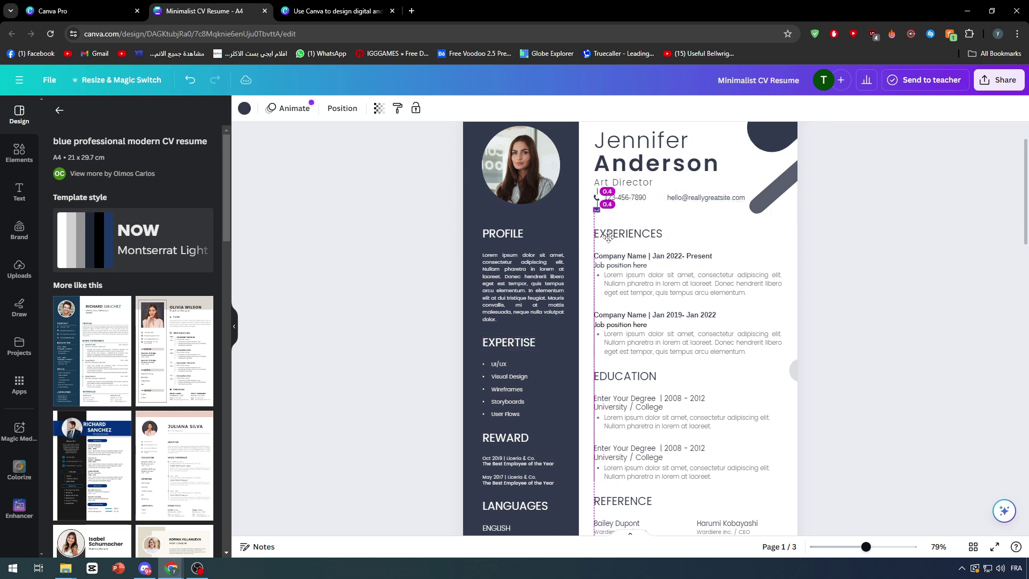
drag(690, 197, 626, 209)
click(542, 210)
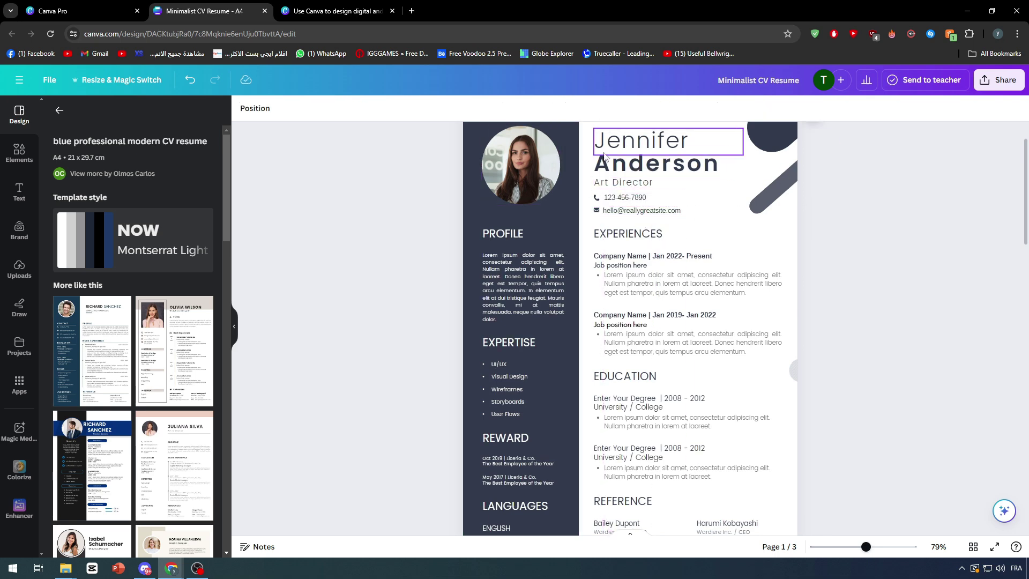
Switch to Canva's help article and read the rules on selling only original designs that combine several design elements
scroll(604, 155, down, 3)
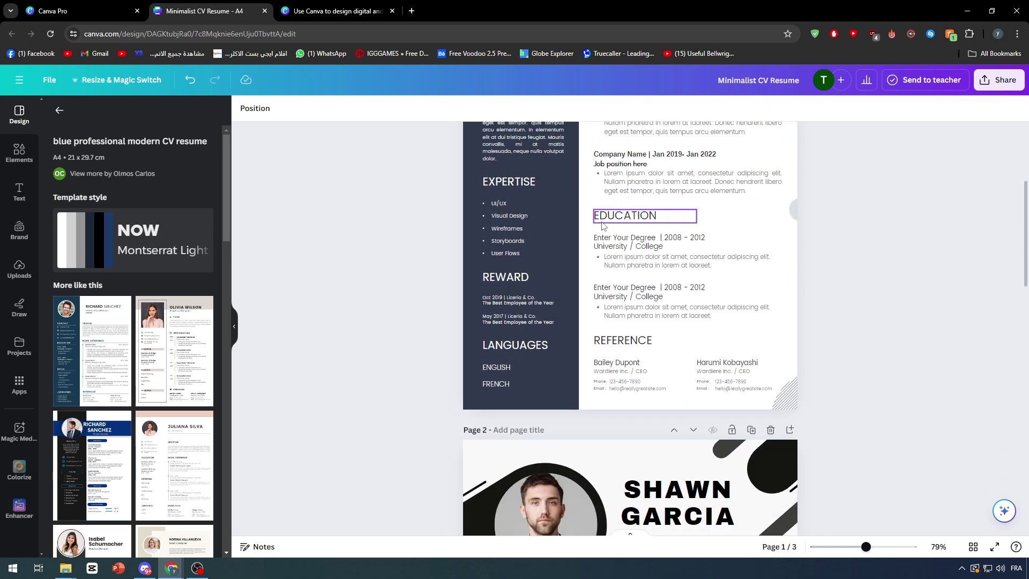
scroll(514, 231, up, 2)
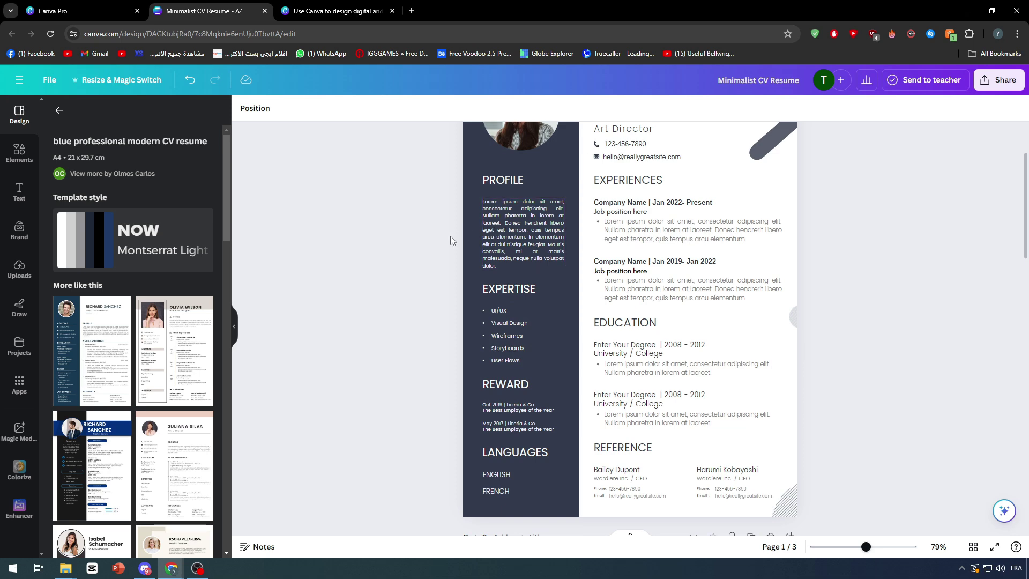
click(333, 10)
drag(310, 209, 471, 218)
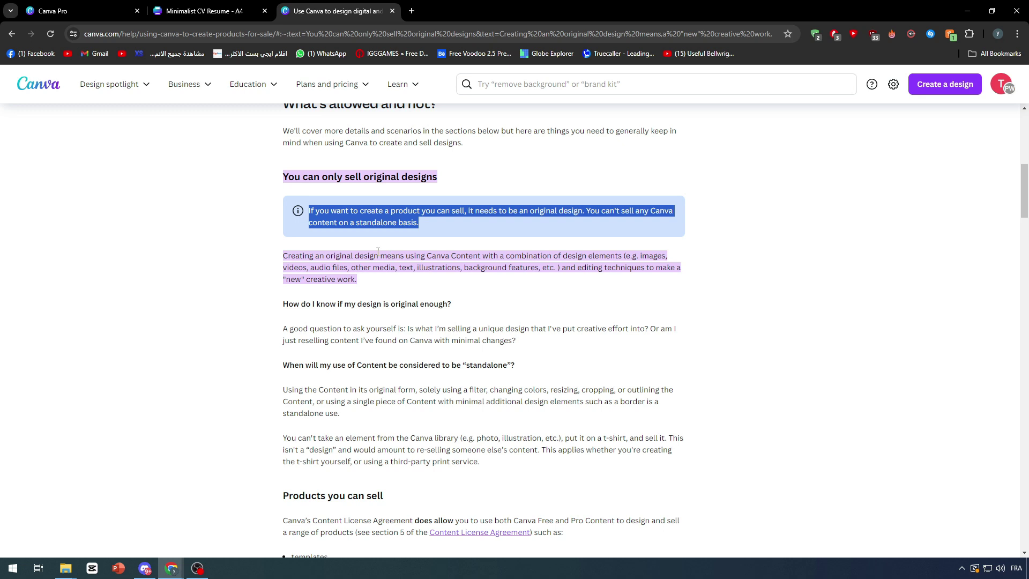
drag(377, 251, 547, 259)
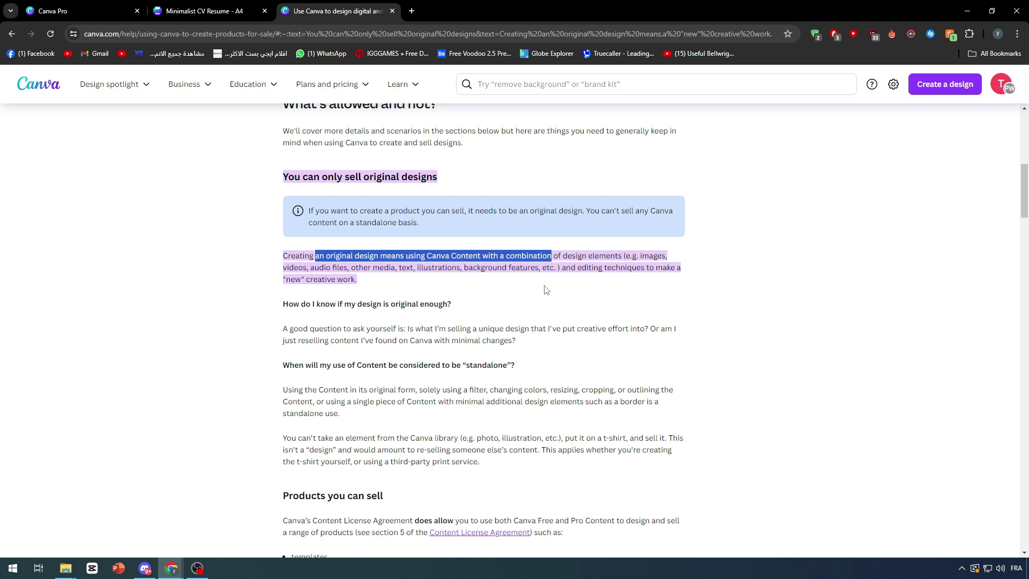
Check the Canva Pro pricing page, return to the resume design and compare page 1 with the page 2 template
click(108, 8)
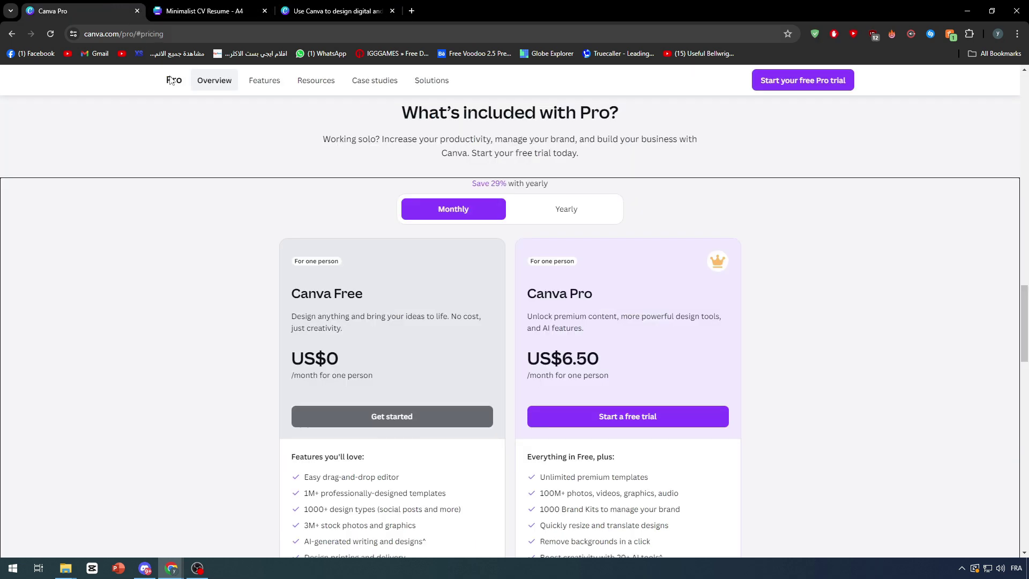
click(186, 6)
scroll(355, 246, up, 2)
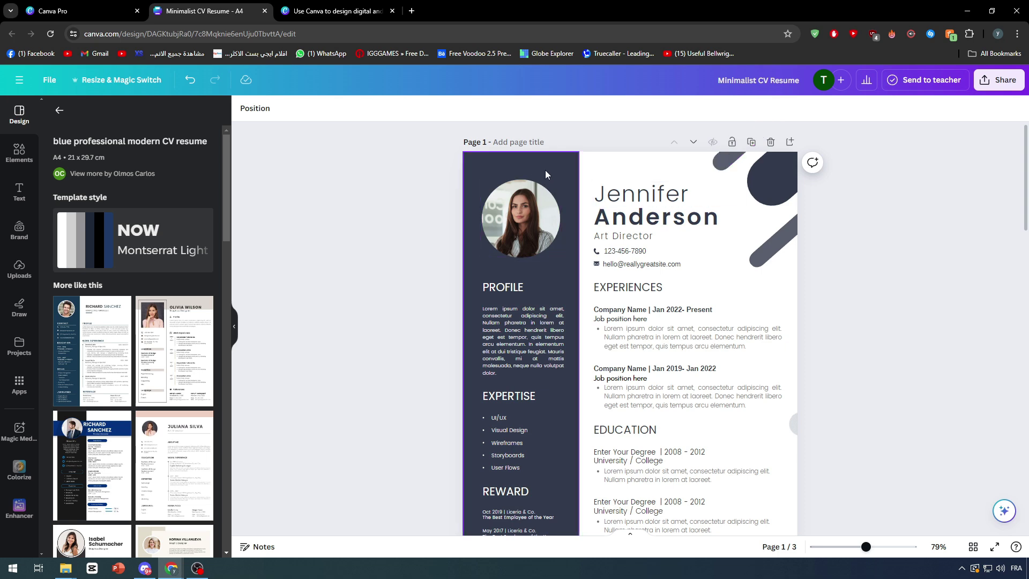
scroll(493, 166, down, 5)
scroll(670, 199, up, 5)
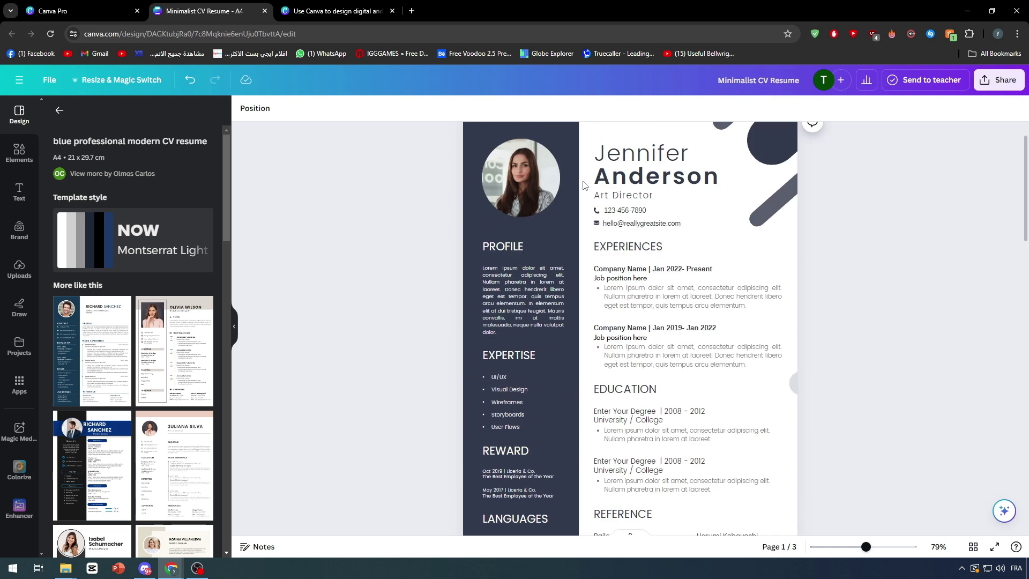
scroll(862, 208, down, 10)
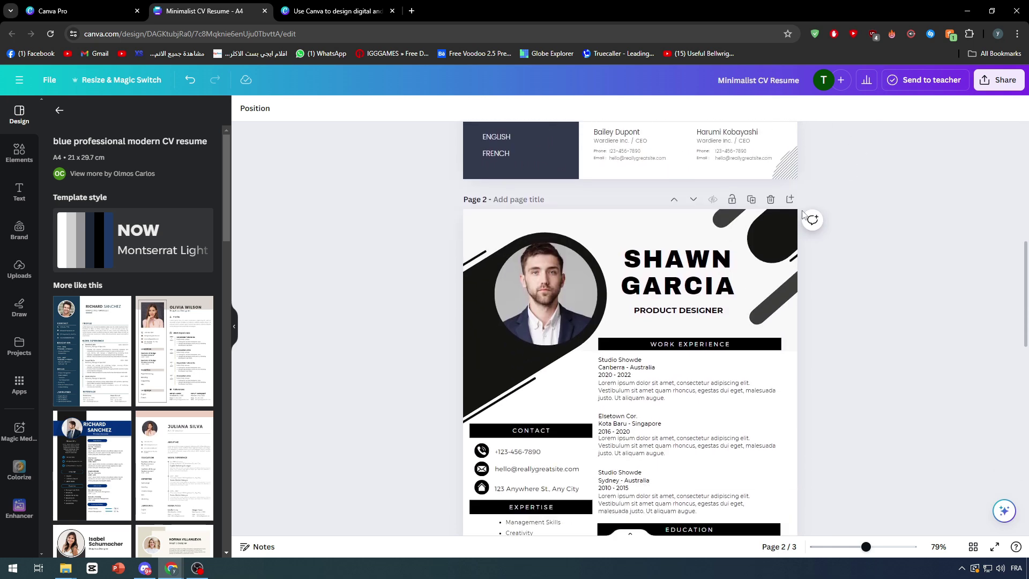
scroll(485, 252, up, 10)
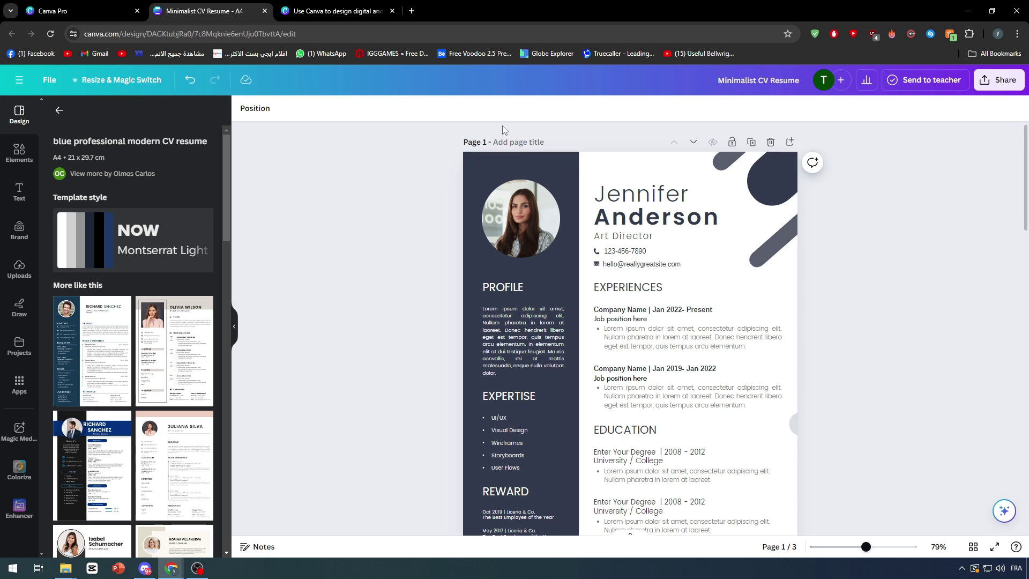
Compare page 1's combined resume layout with the black-and-white template on page 2
scroll(417, 236, down, 10)
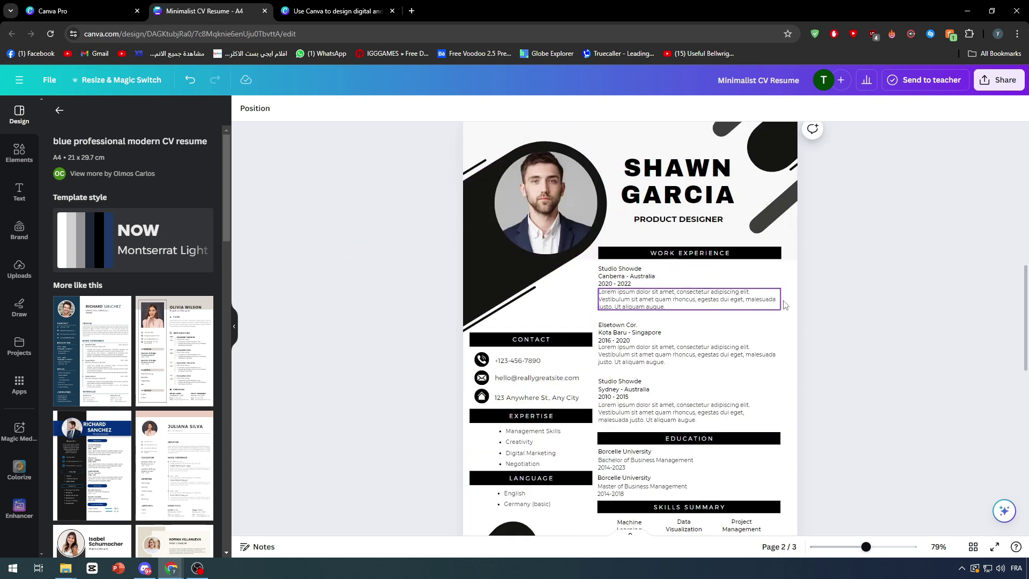
scroll(838, 304, up, 10)
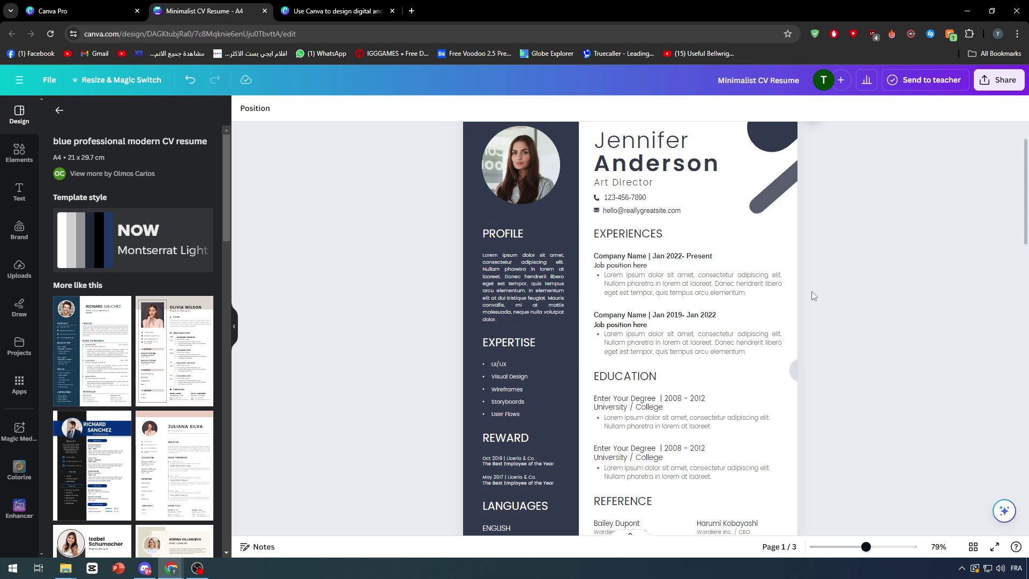
scroll(791, 293, up, 1)
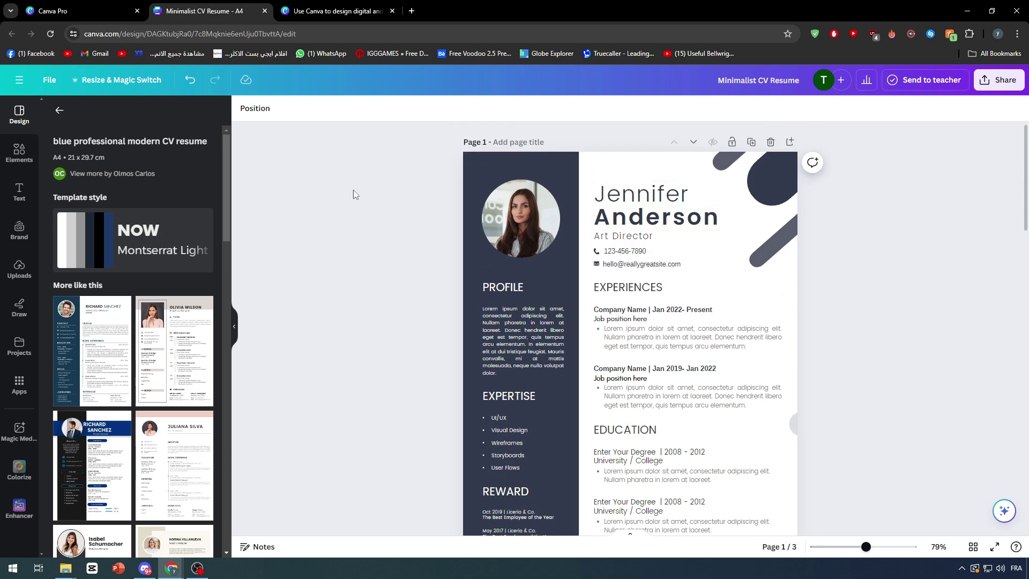
Switch to Canva's help article and review its sections on original designs, the definition of templates and the template scenarios
click(330, 12)
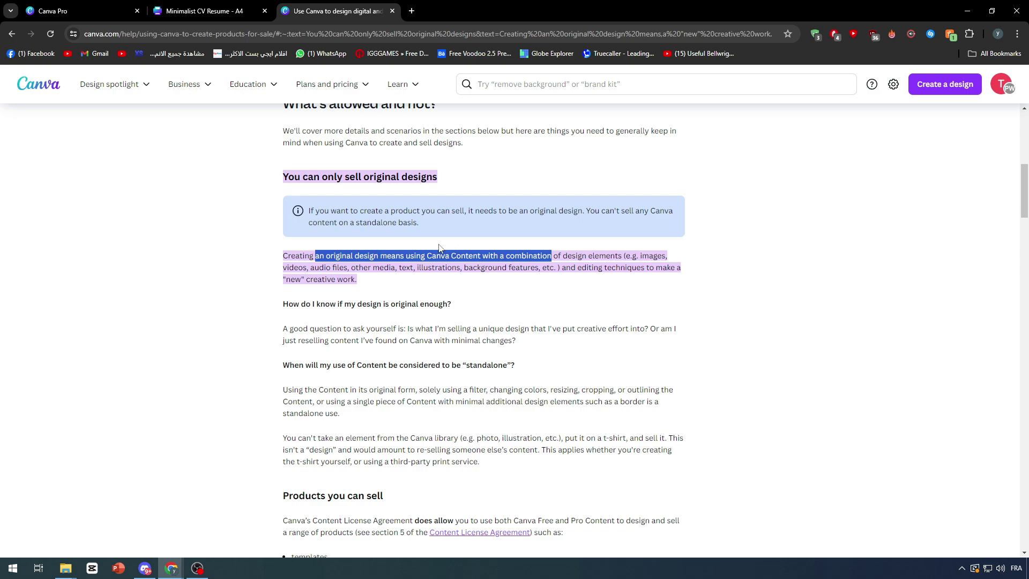
scroll(423, 231, up, 3)
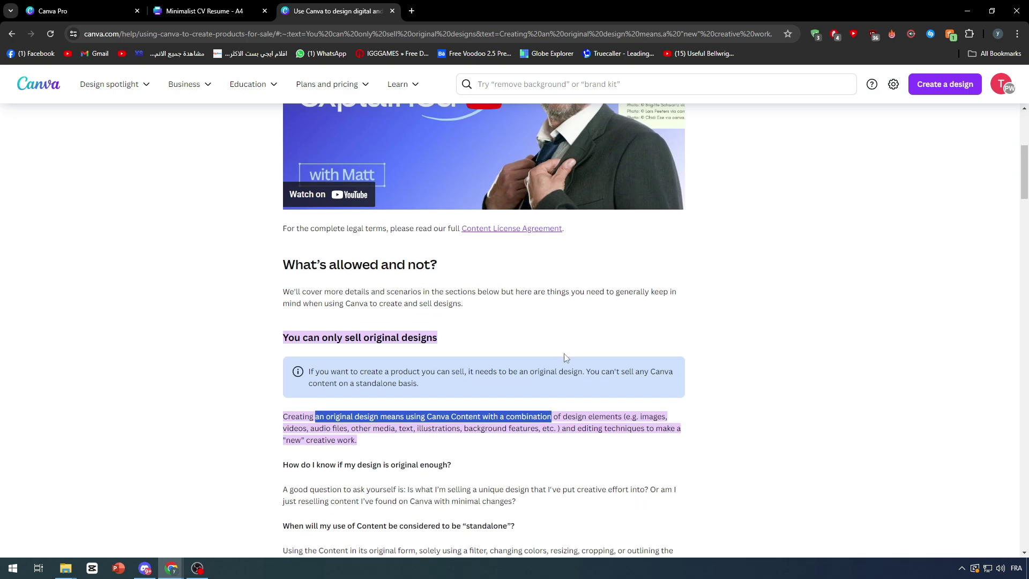
scroll(691, 358, up, 5)
scroll(744, 359, down, 6)
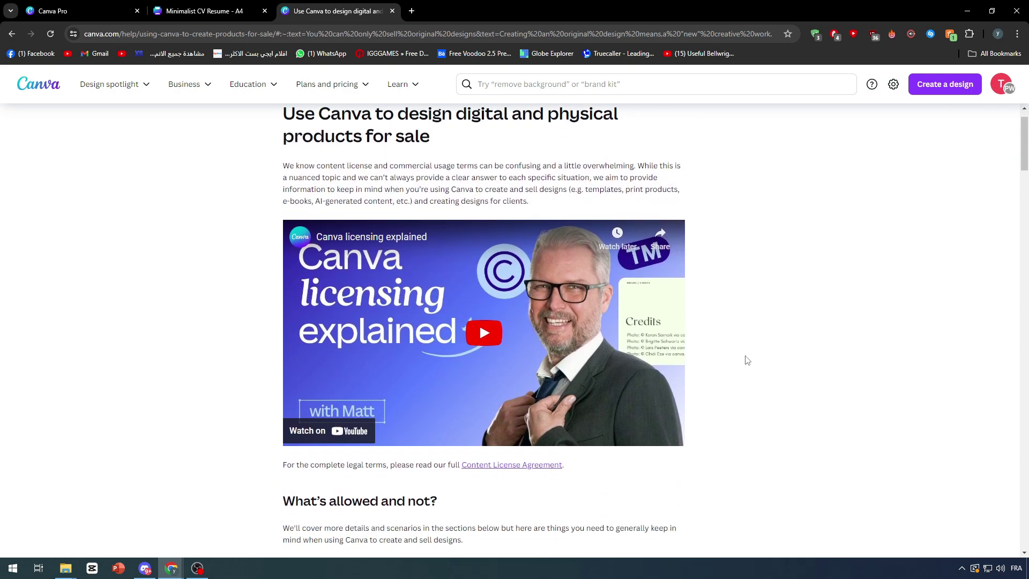
scroll(744, 356, down, 20)
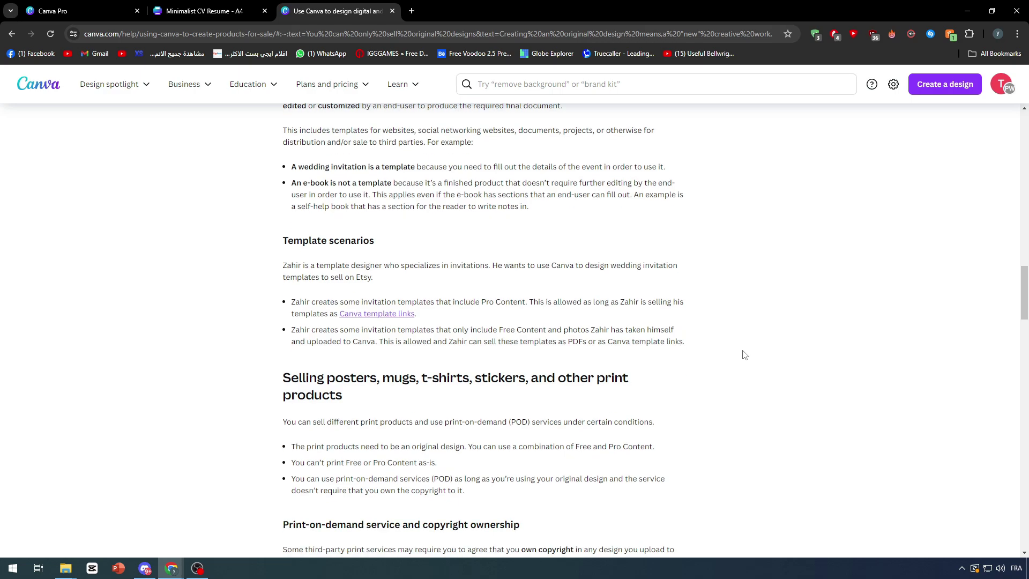
scroll(745, 355, down, 8)
scroll(742, 355, up, 18)
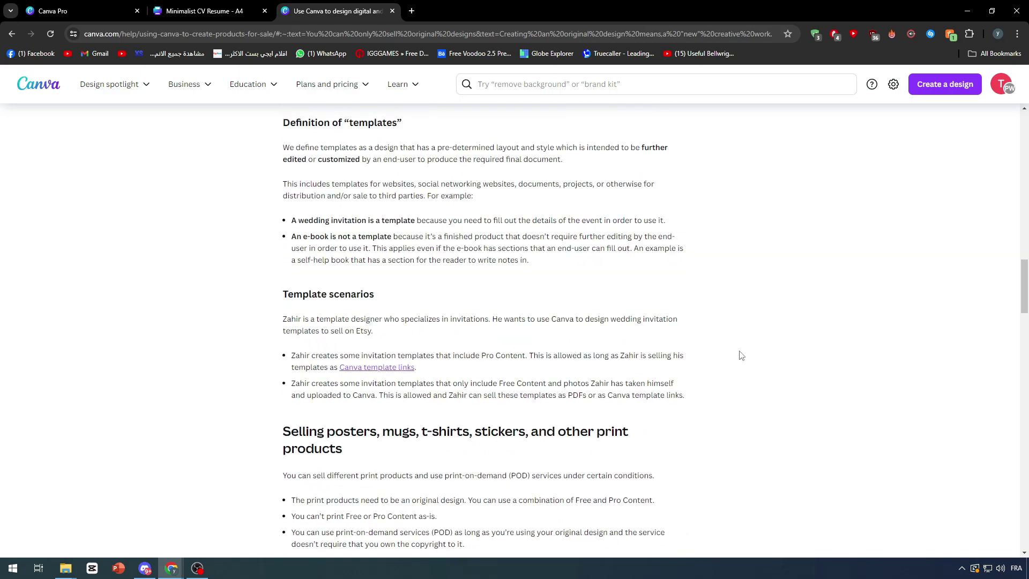
scroll(734, 353, up, 20)
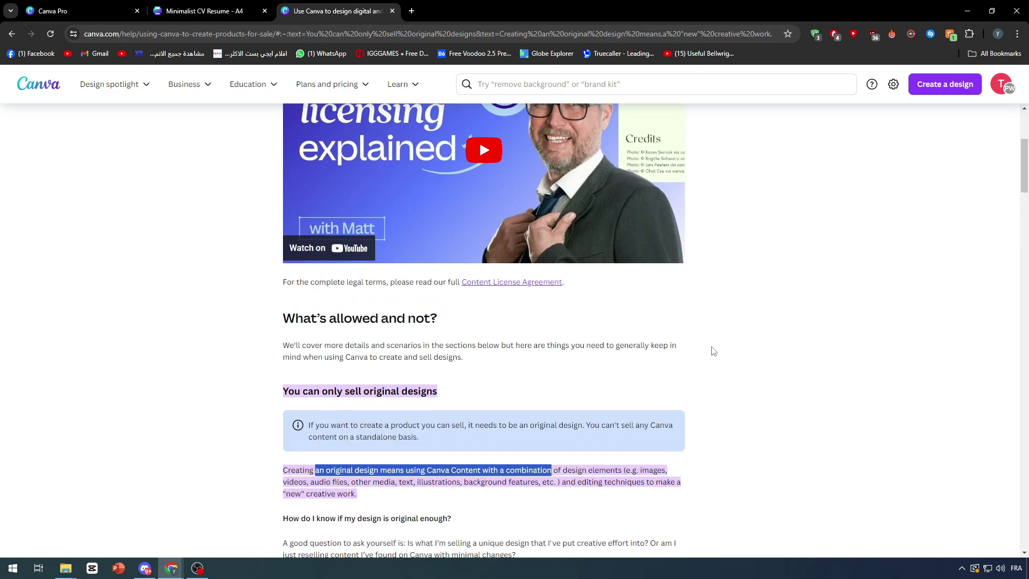
Review page 1 of the resume design and check it against the help article's note on original designs and standalone Canva content
click(209, 7)
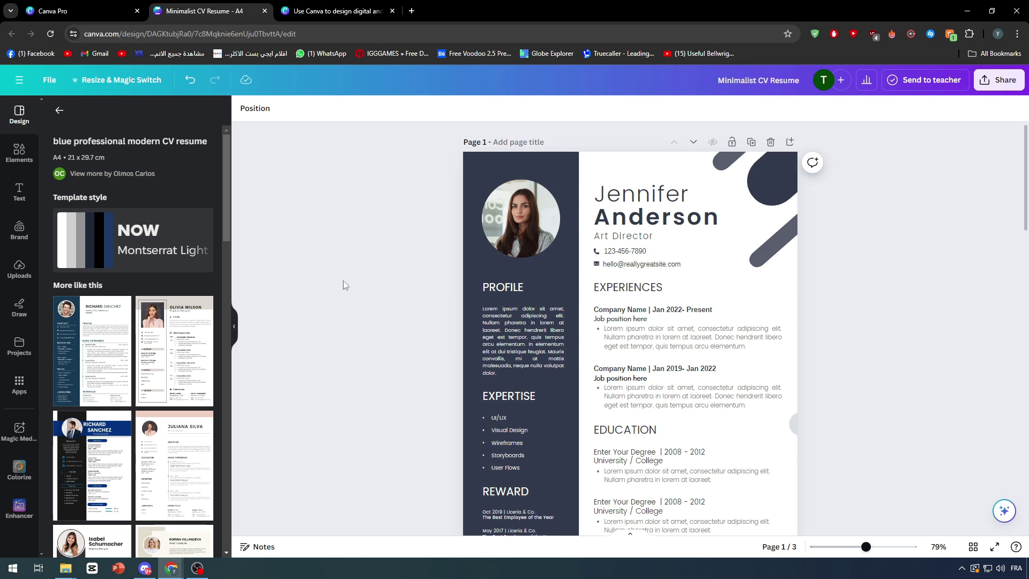
scroll(335, 276, down, 1)
scroll(334, 275, down, 7)
scroll(335, 275, up, 8)
scroll(335, 275, down, 2)
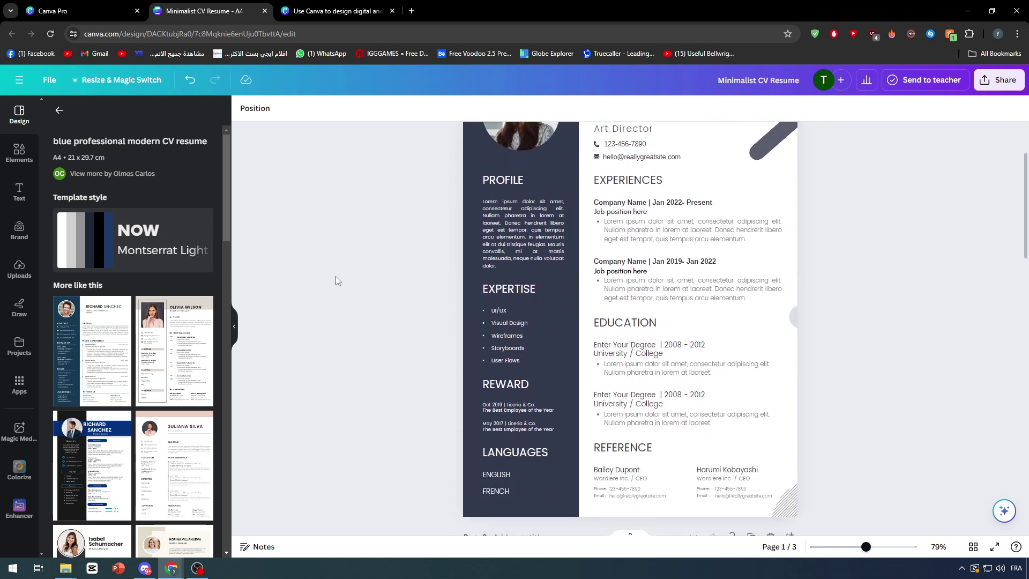
click(321, 15)
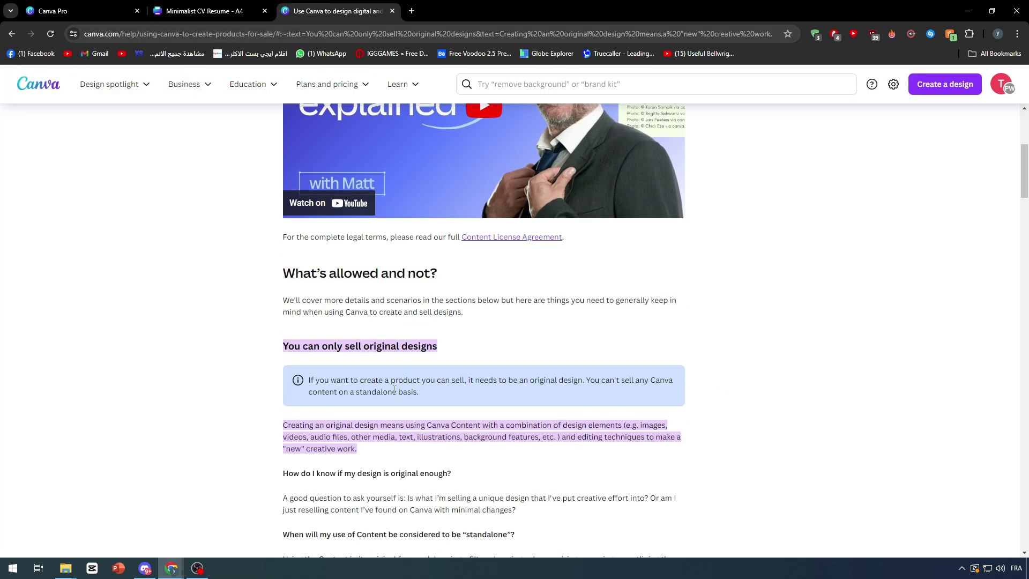
triple_click(393, 390)
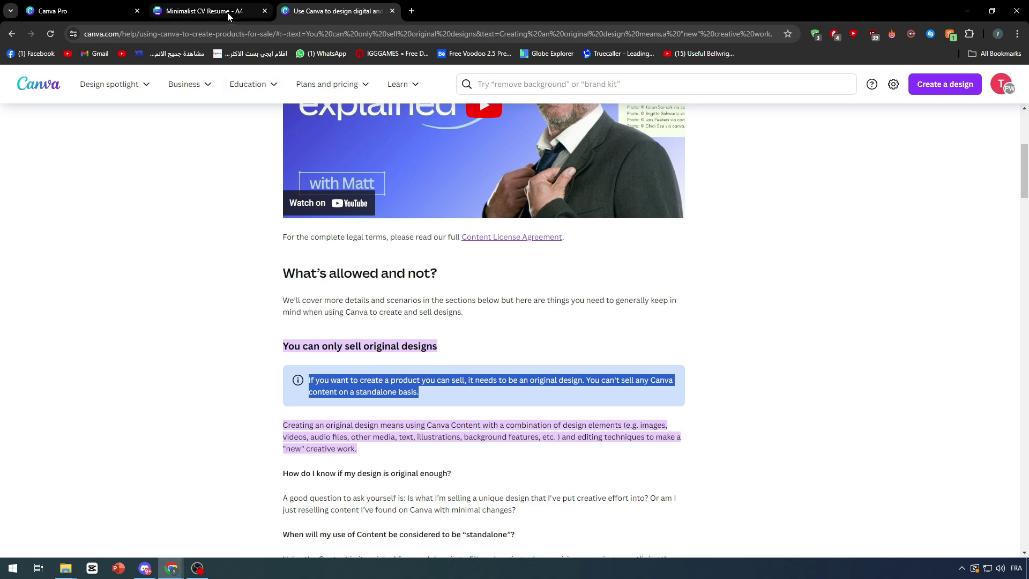
Return to the resume design and delete the two source template pages that follow page 1
click(198, 11)
scroll(333, 300, down, 10)
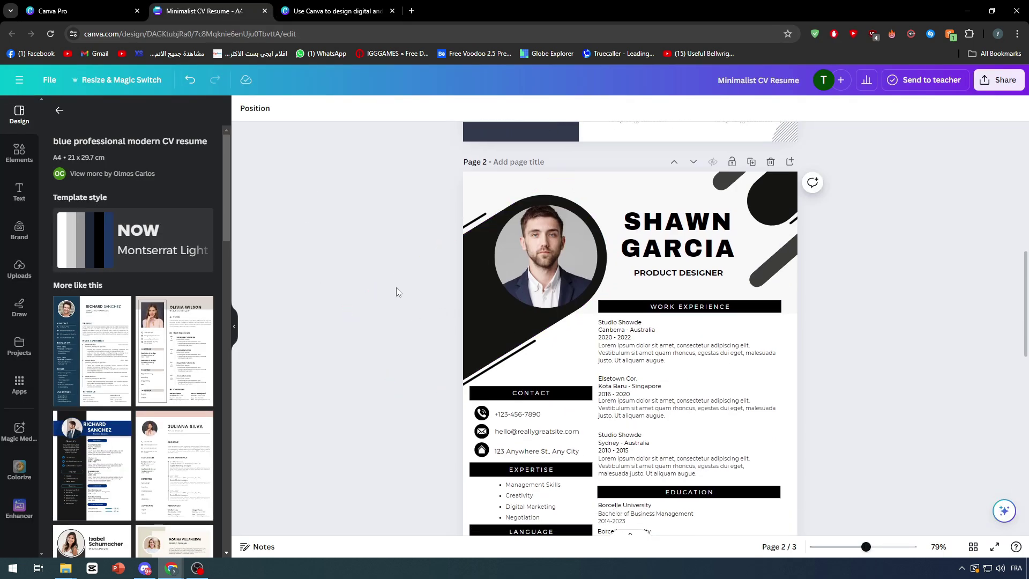
click(771, 162)
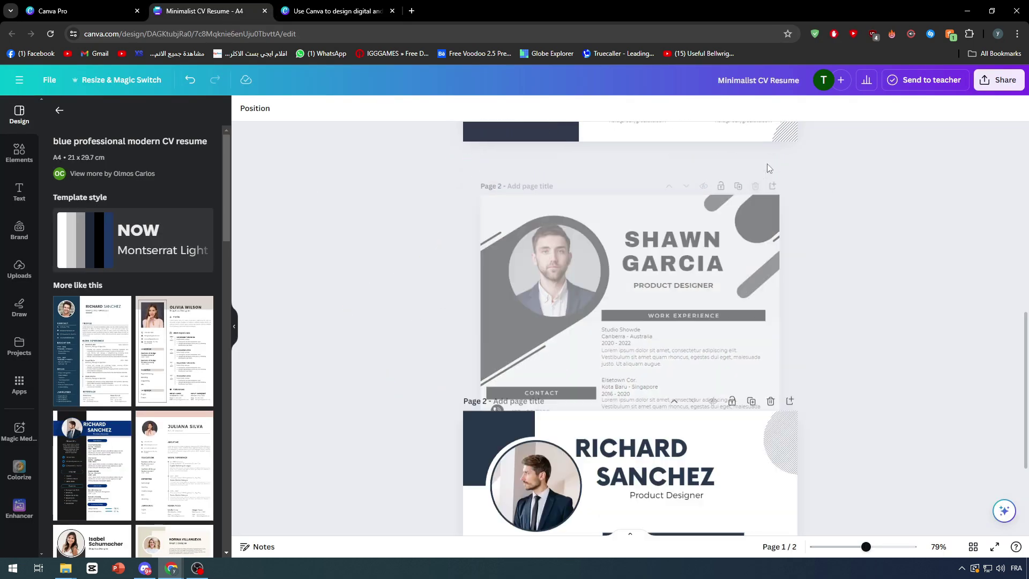
click(773, 163)
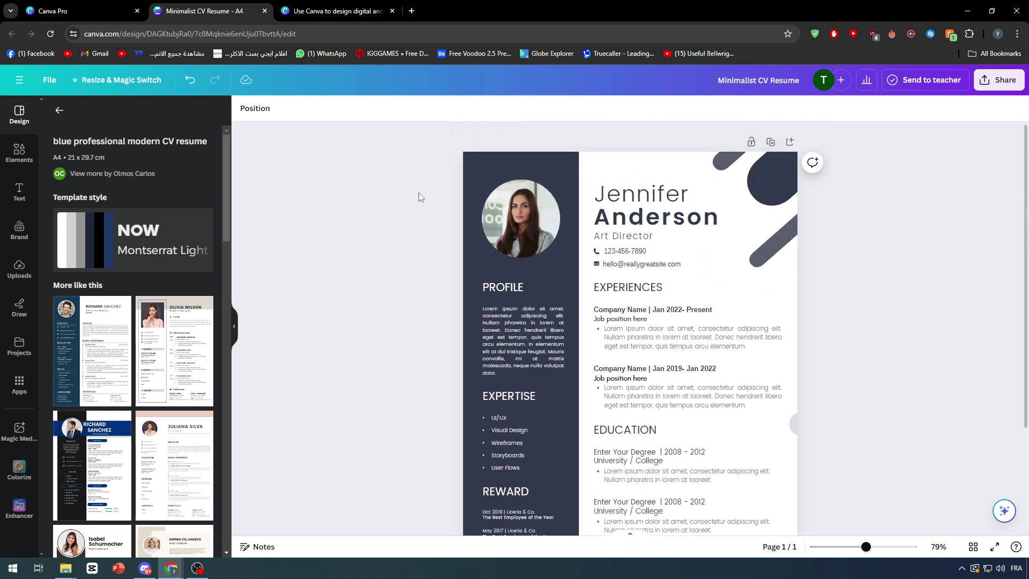
Delete the circular portrait photo and its frame from the dark sidebar of the resume
scroll(368, 262, down, 2)
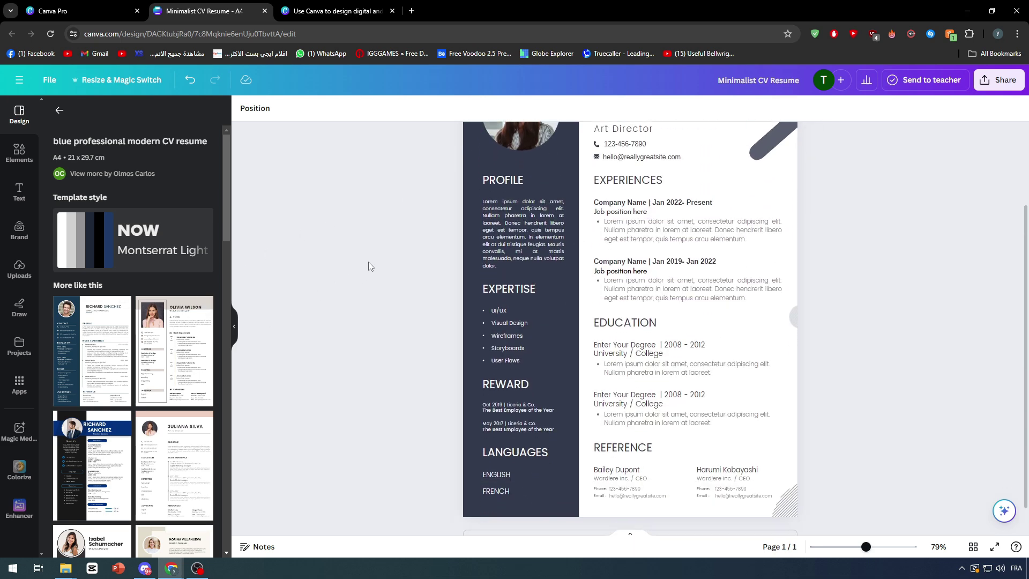
scroll(429, 298, up, 2)
click(501, 243)
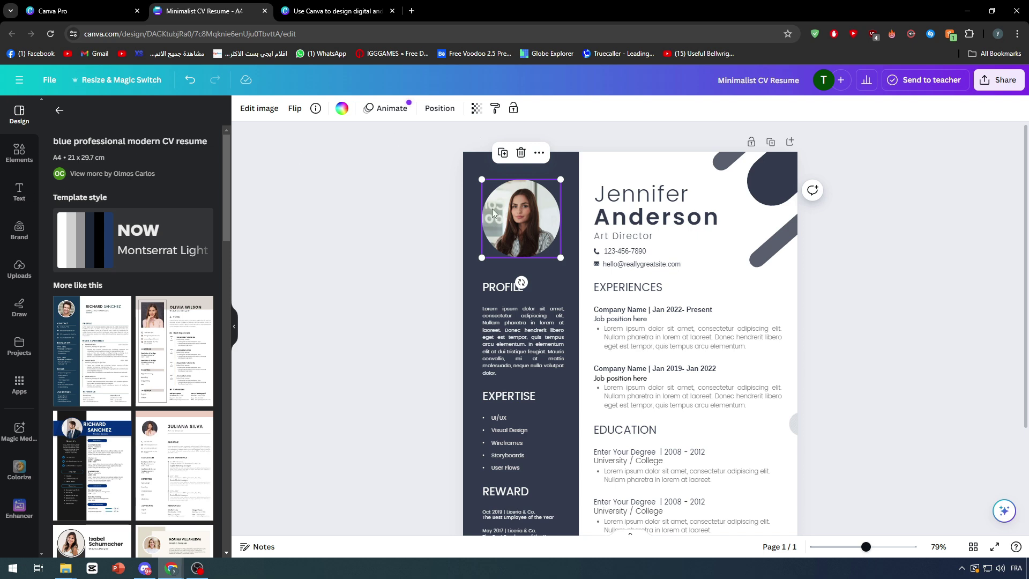
key(Delete)
key(Delete)
Search the elements for "frame" and place a square photo frame, shrunk to fit the dark sidebar, above the PROFILE heading
click(19, 153)
click(125, 116)
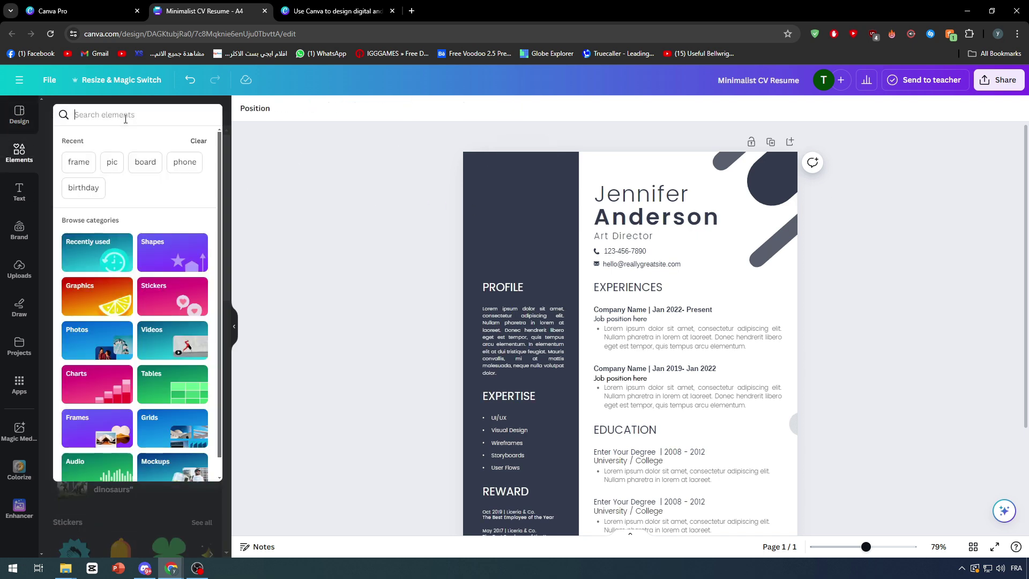
text(frame)
key(Return)
drag(80, 225, 550, 224)
drag(653, 184, 552, 280)
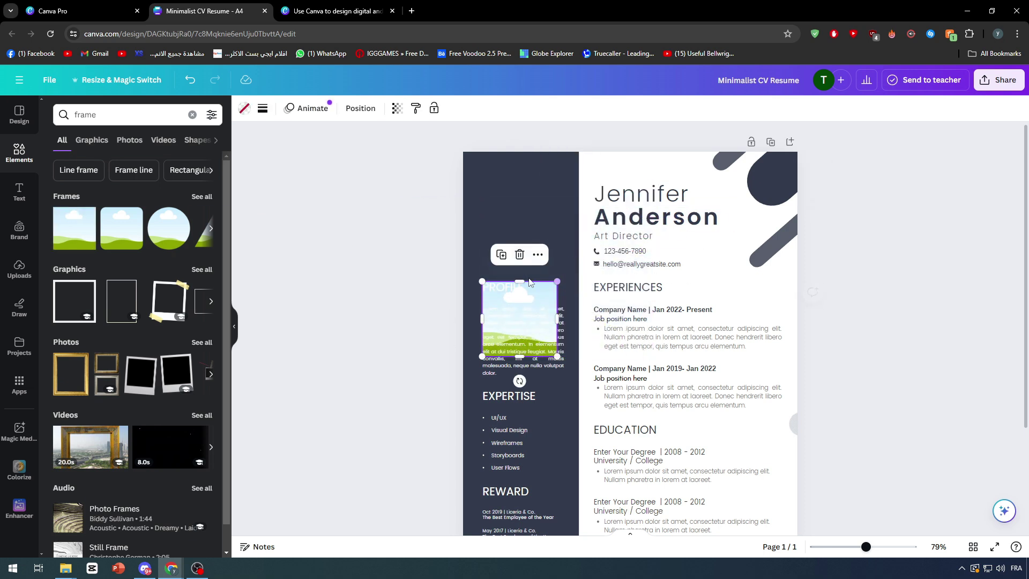
drag(516, 327, 521, 218)
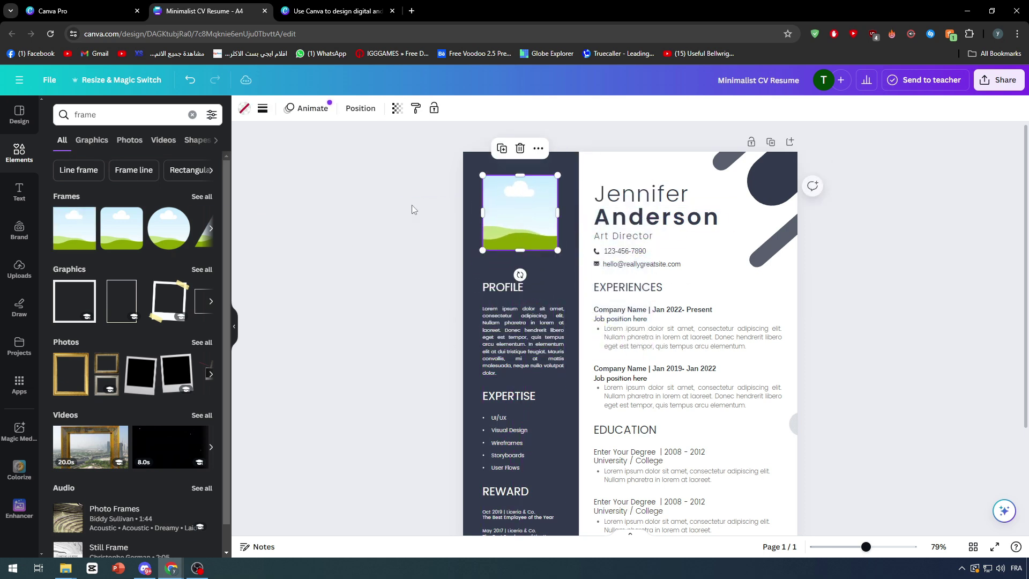
click(369, 203)
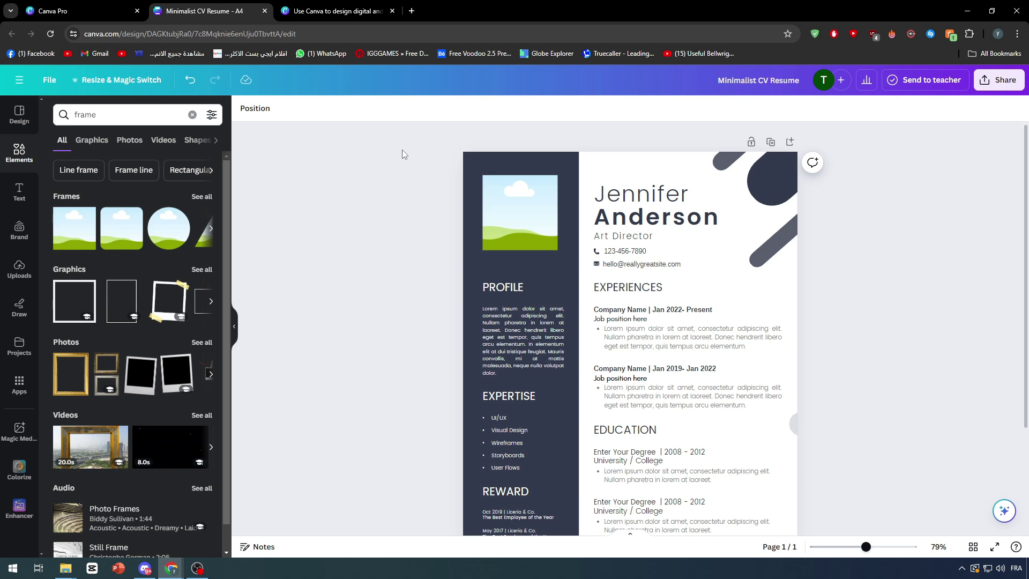
drag(402, 150, 894, 418)
click(894, 418)
drag(443, 147, 904, 490)
click(895, 481)
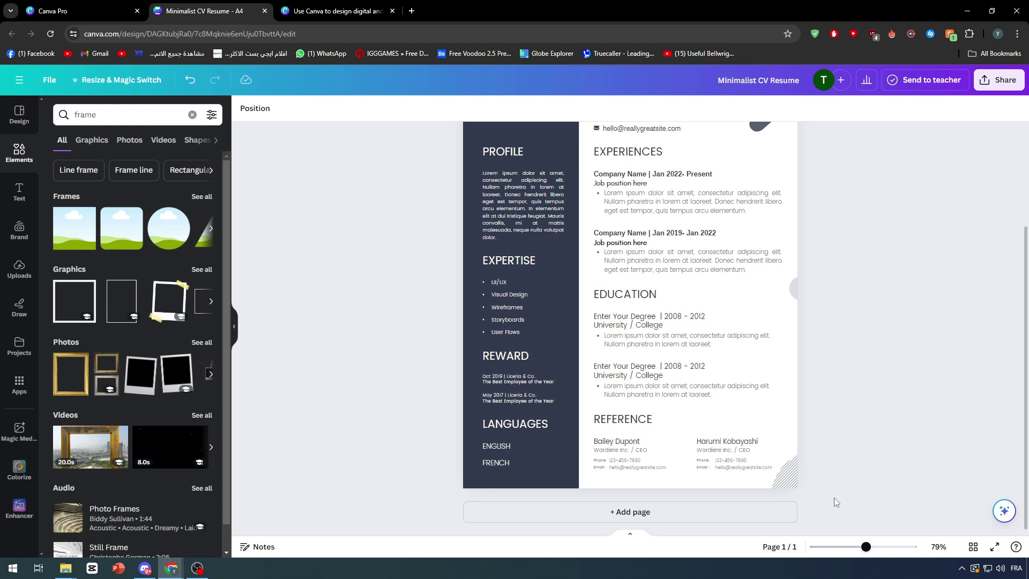
drag(829, 499, 429, 282)
scroll(435, 286, up, 2)
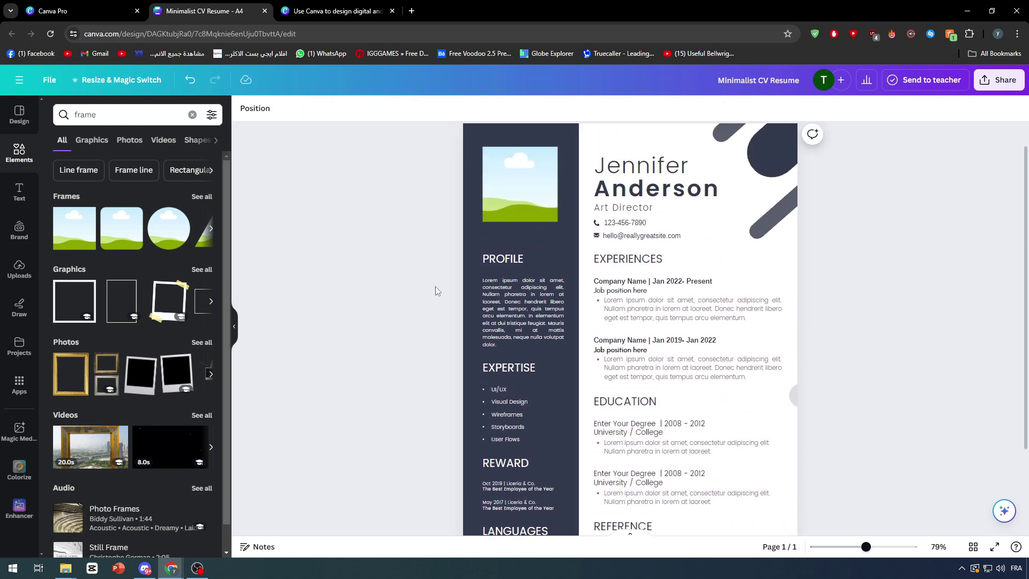
scroll(435, 291, up, 1)
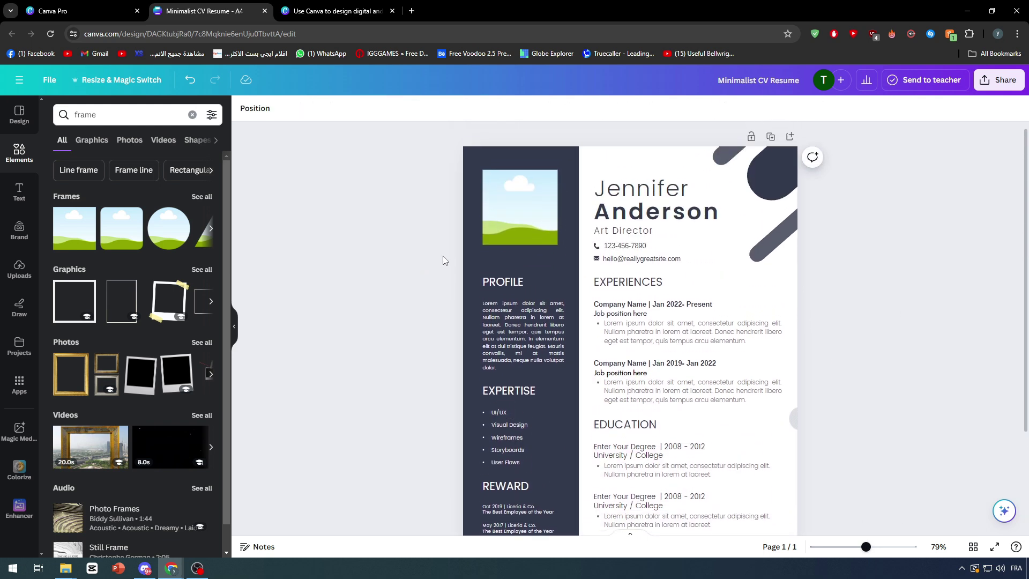